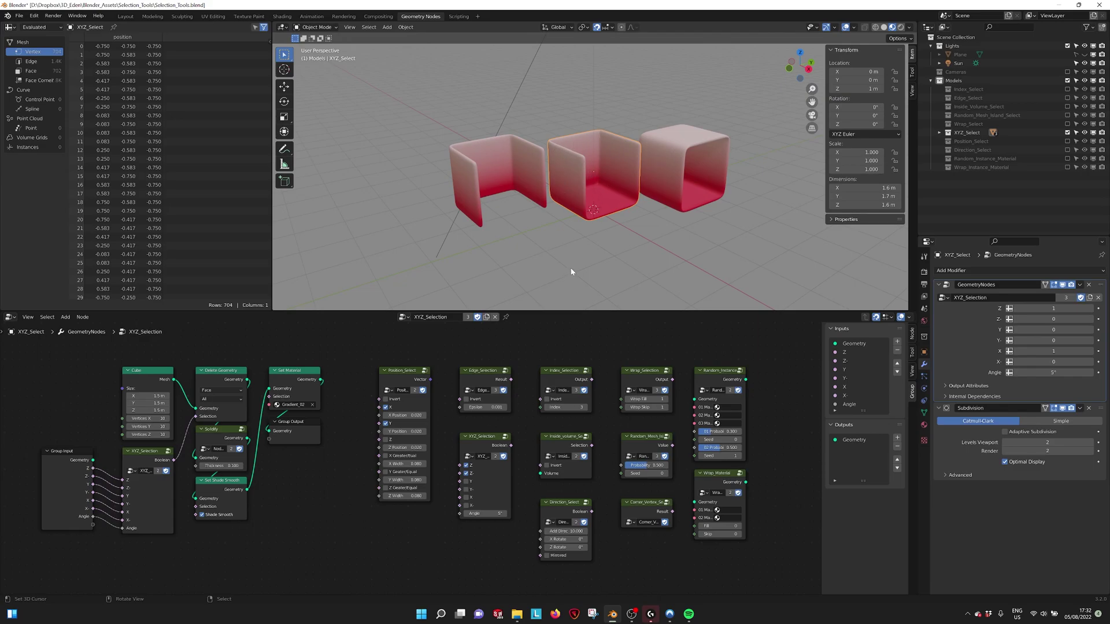
- Pan the node editor and box-select most of the selection-tool nodes
middle_drag(375, 462, 325, 460)
drag(316, 341, 701, 549)
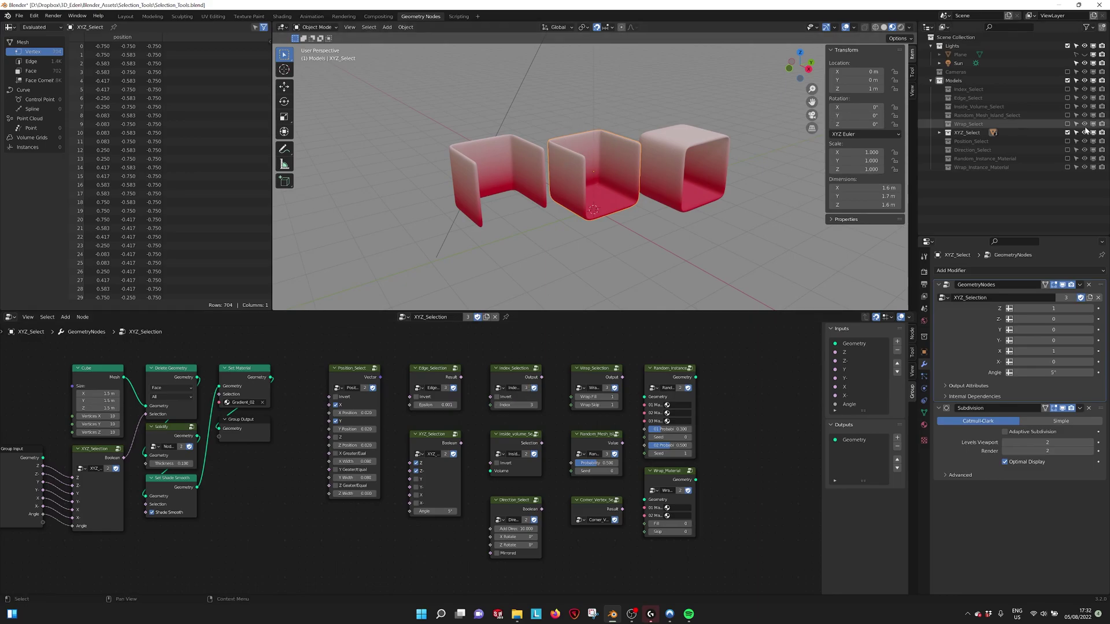
click(1067, 133)
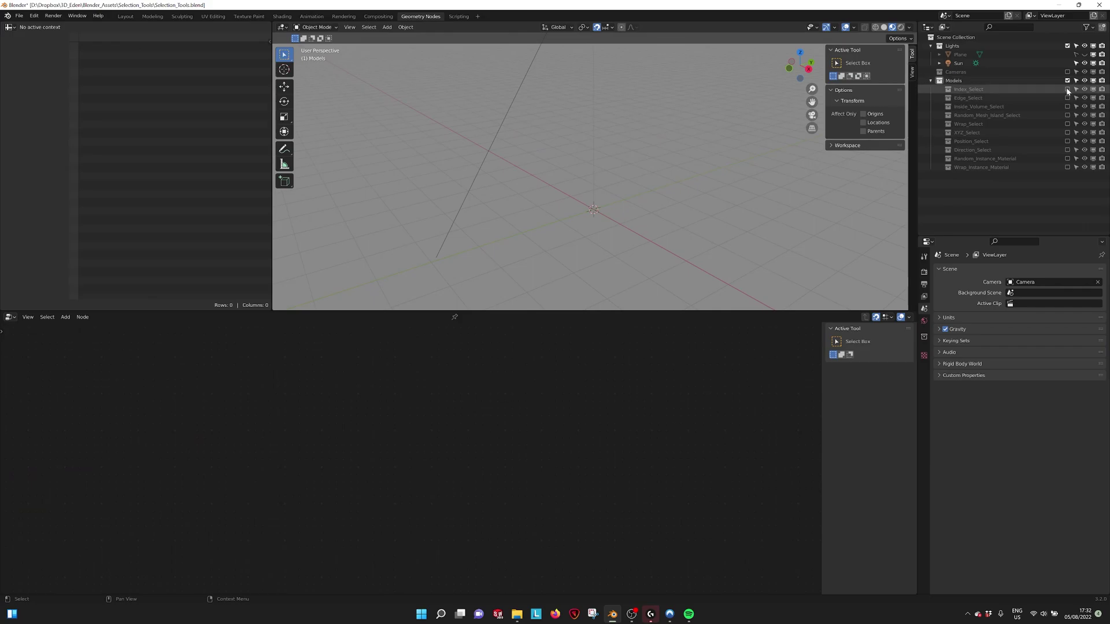
click(1066, 89)
click(585, 165)
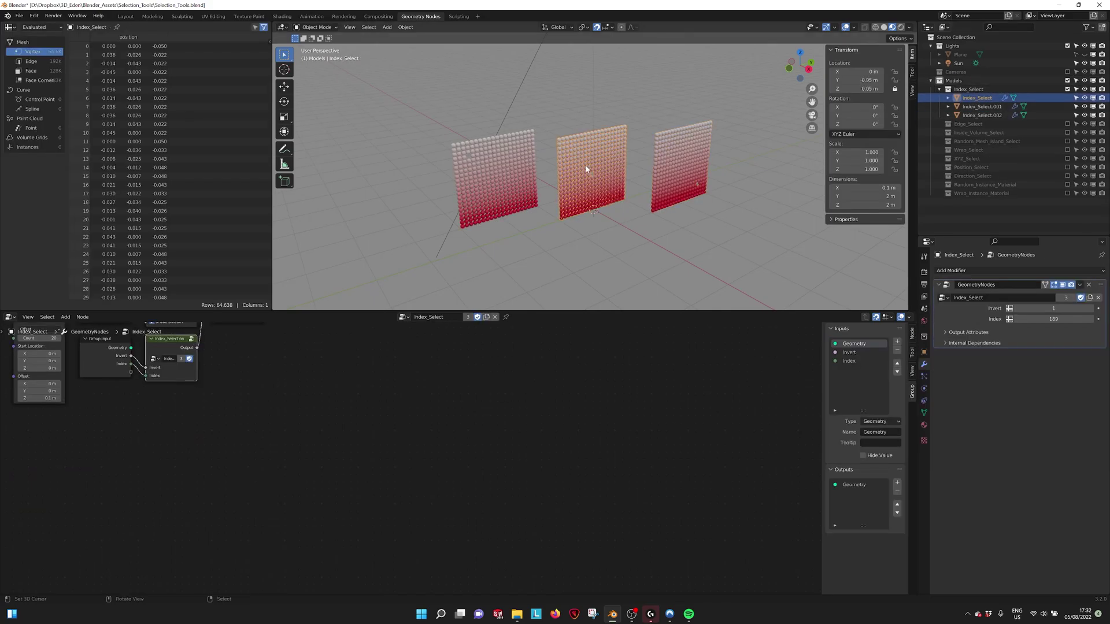
key(Home)
scroll(597, 411, up, 3)
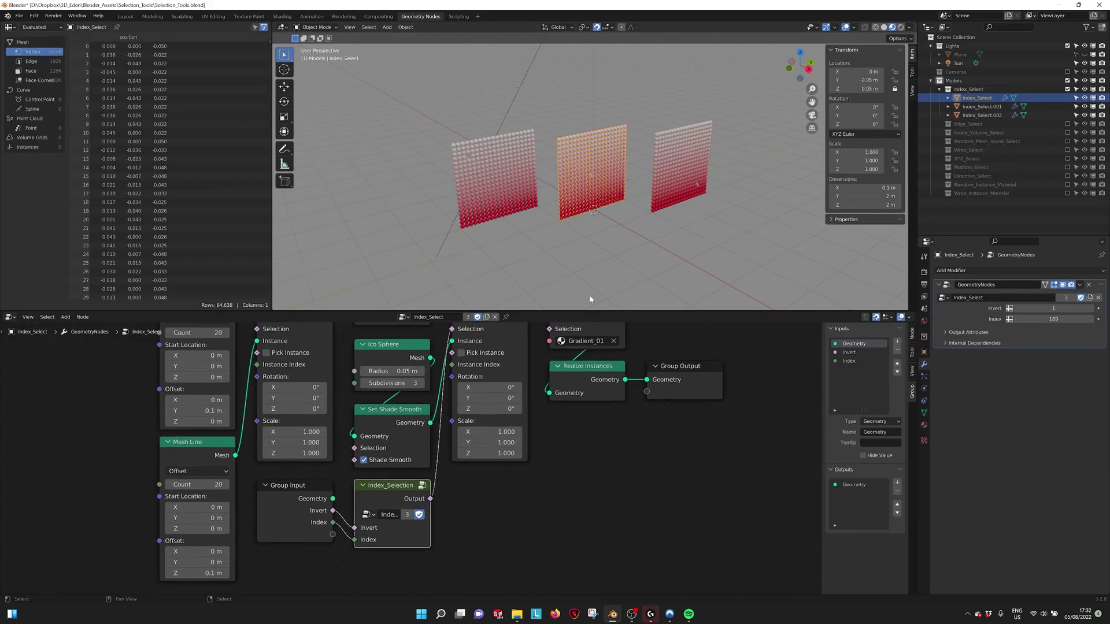
middle_drag(602, 206, 593, 203)
scroll(593, 202, up, 4)
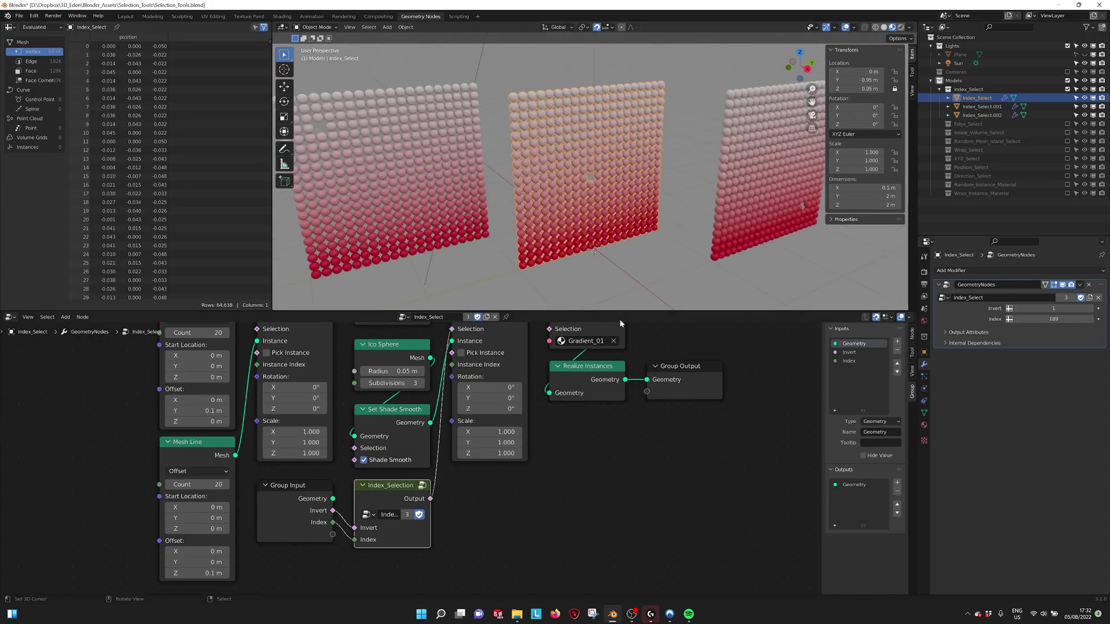
scroll(411, 470, down, 1)
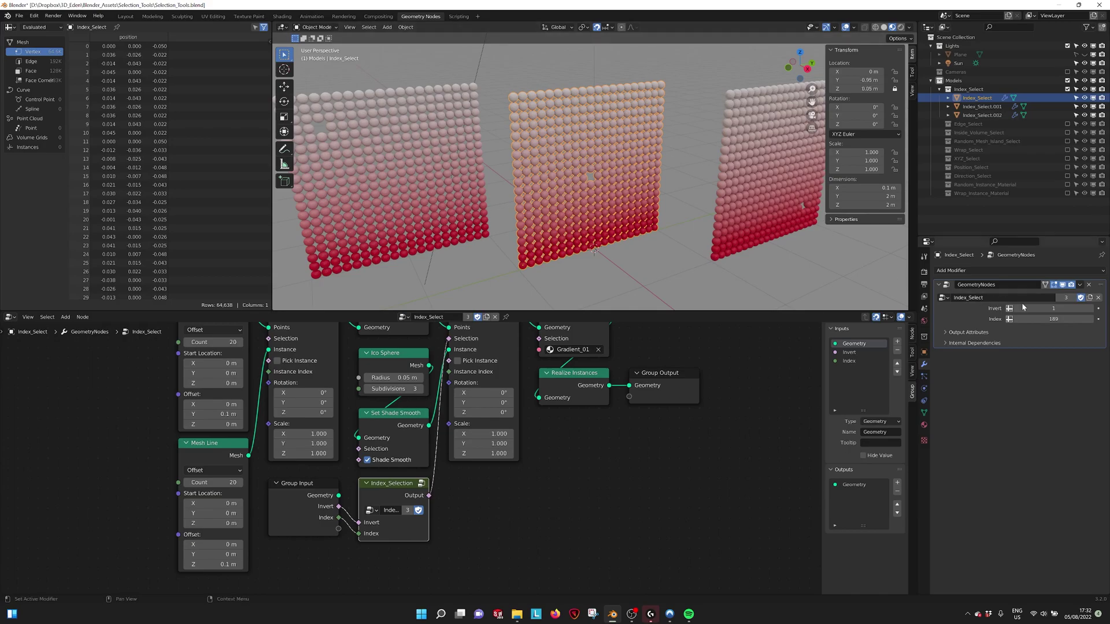
mouse_move(1049, 318)
mouse_down()
mouse_move(1090, 318)
mouse_move(1053, 318)
mouse_up()
scroll(550, 463, down, 1)
middle_drag(550, 463, 572, 495)
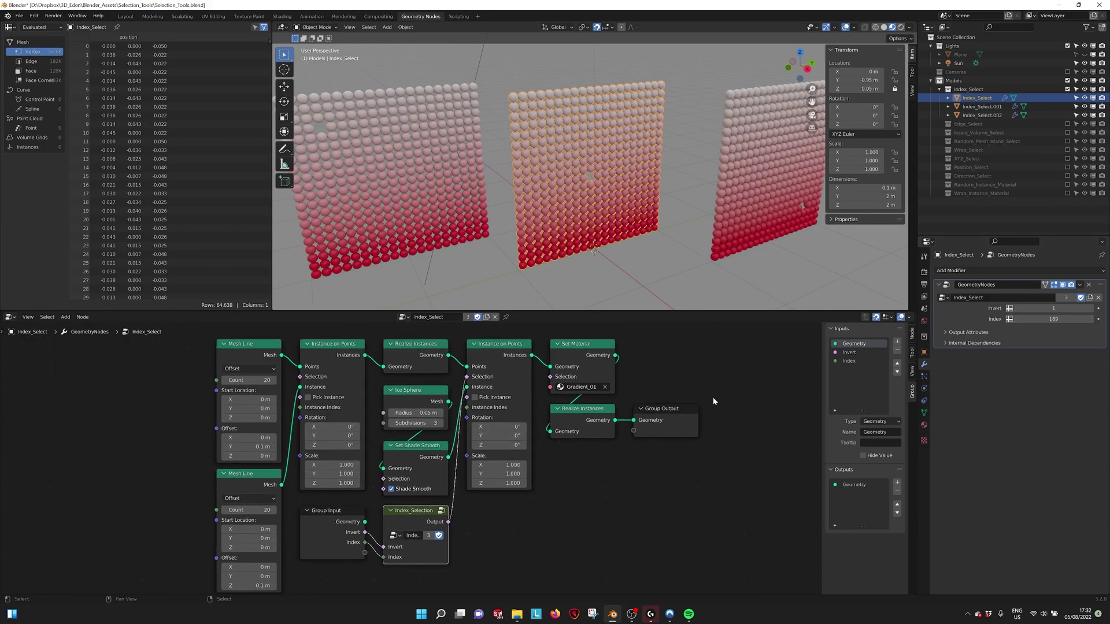
- Swap the Index_Select demo for Edge_Select and make its cube active
click(1066, 89)
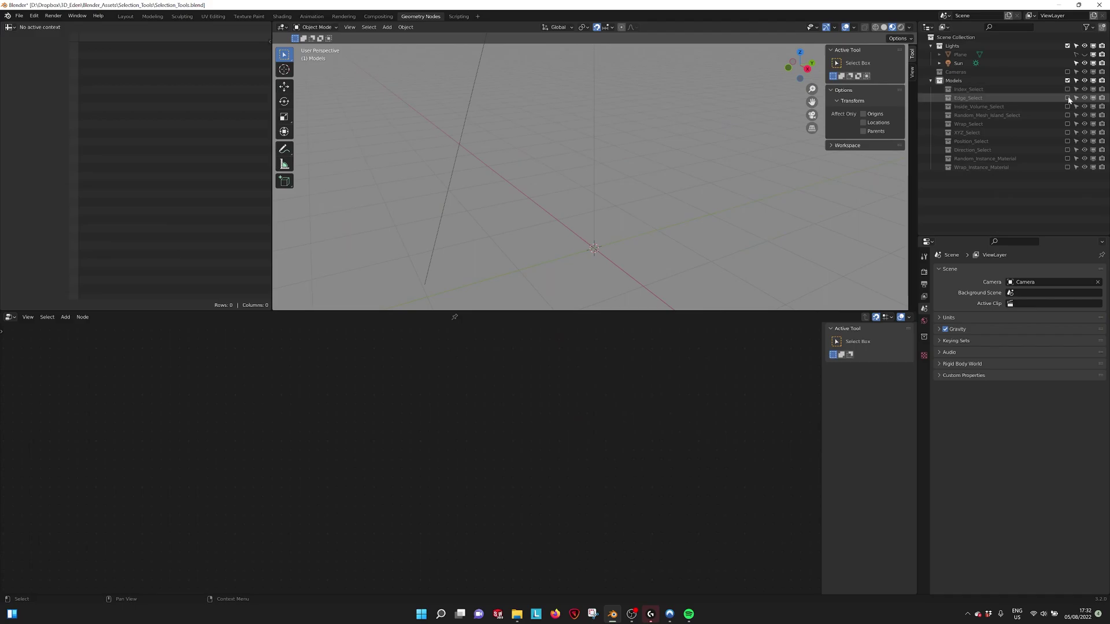
click(1067, 98)
click(976, 106)
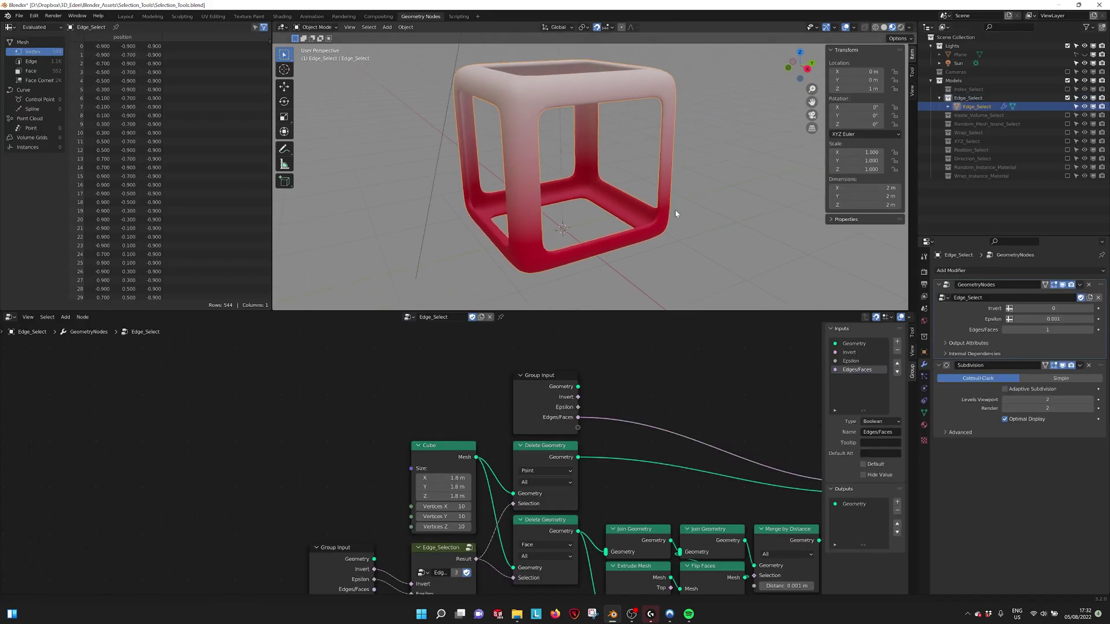
- Set the Edge_Select modifier's Invert to 1 to split the cube into panels, then back to 0
scroll(676, 214, down, 1)
scroll(671, 508, down, 1)
middle_drag(670, 507, 579, 464)
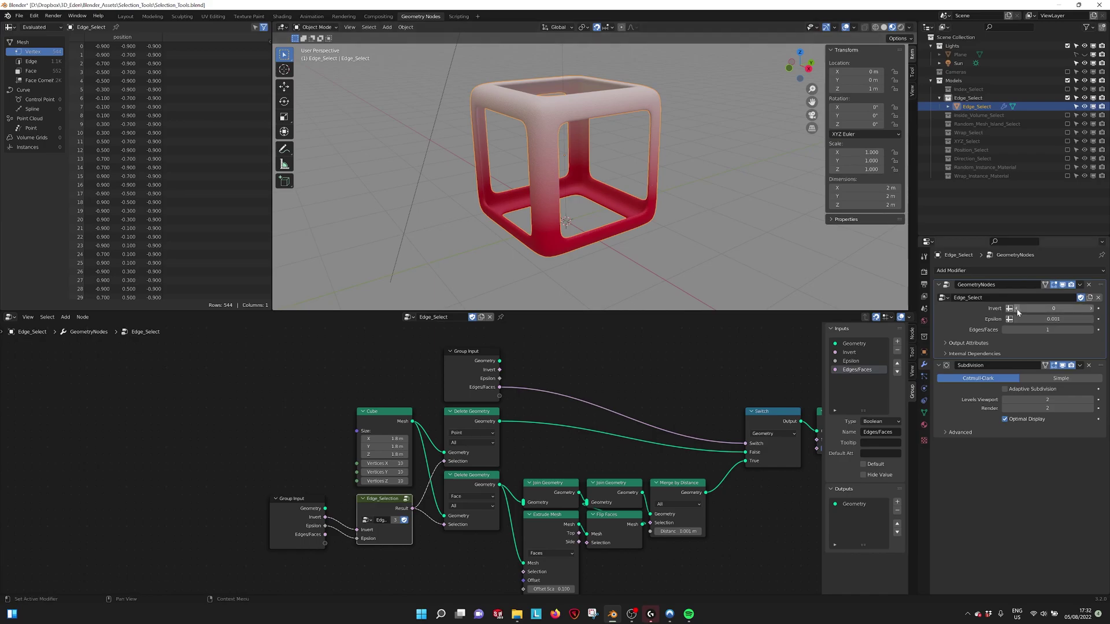
drag(1018, 312, 1028, 312)
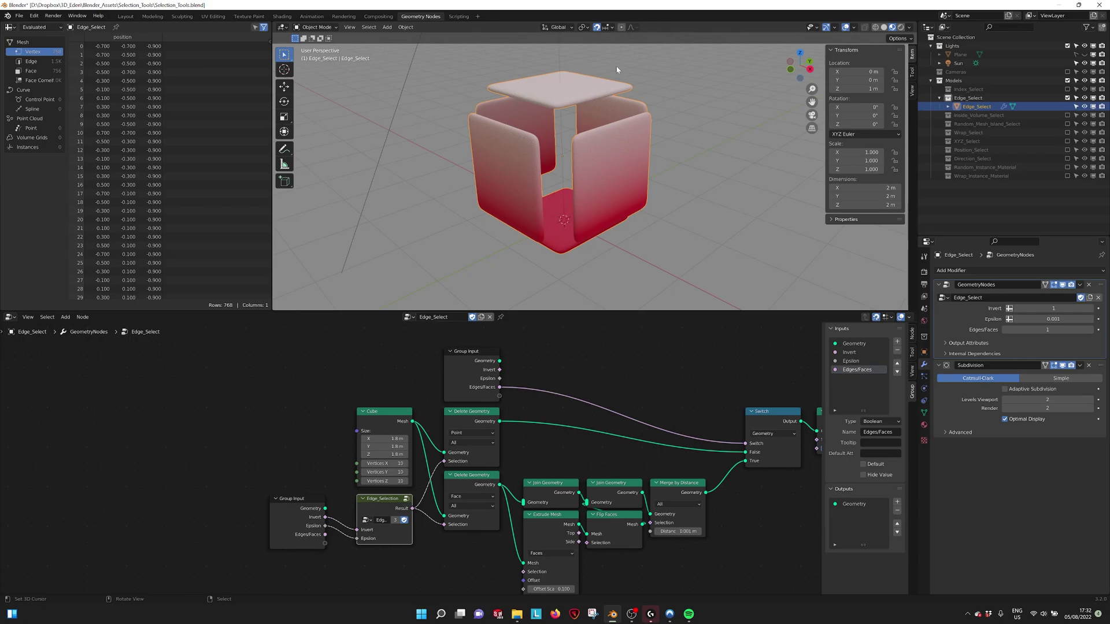
middle_drag(575, 437, 512, 419)
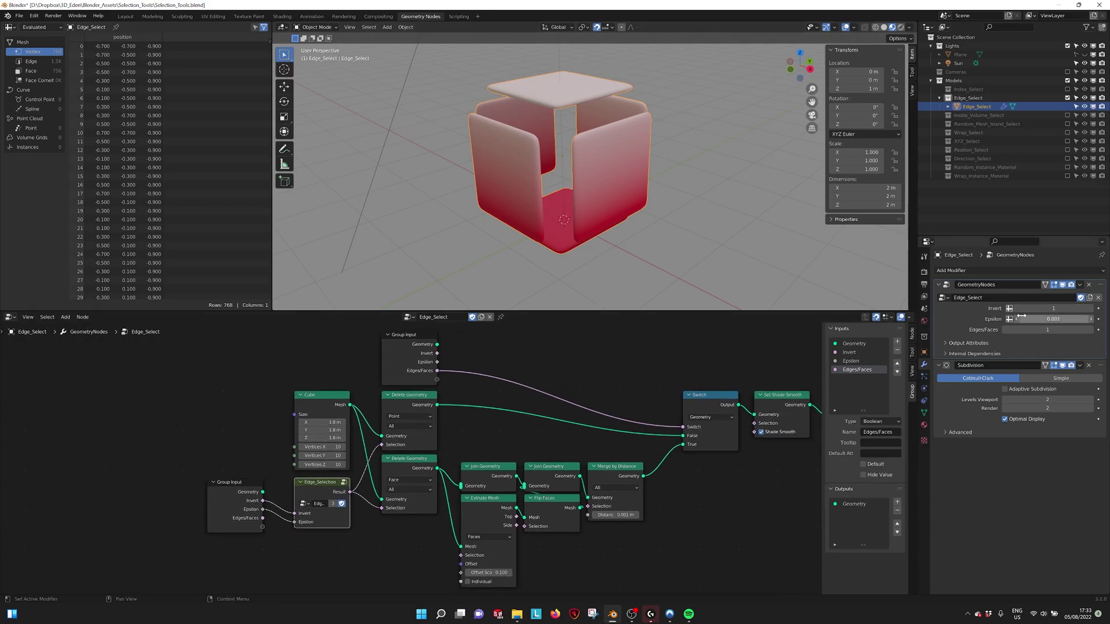
drag(1023, 312, 1016, 312)
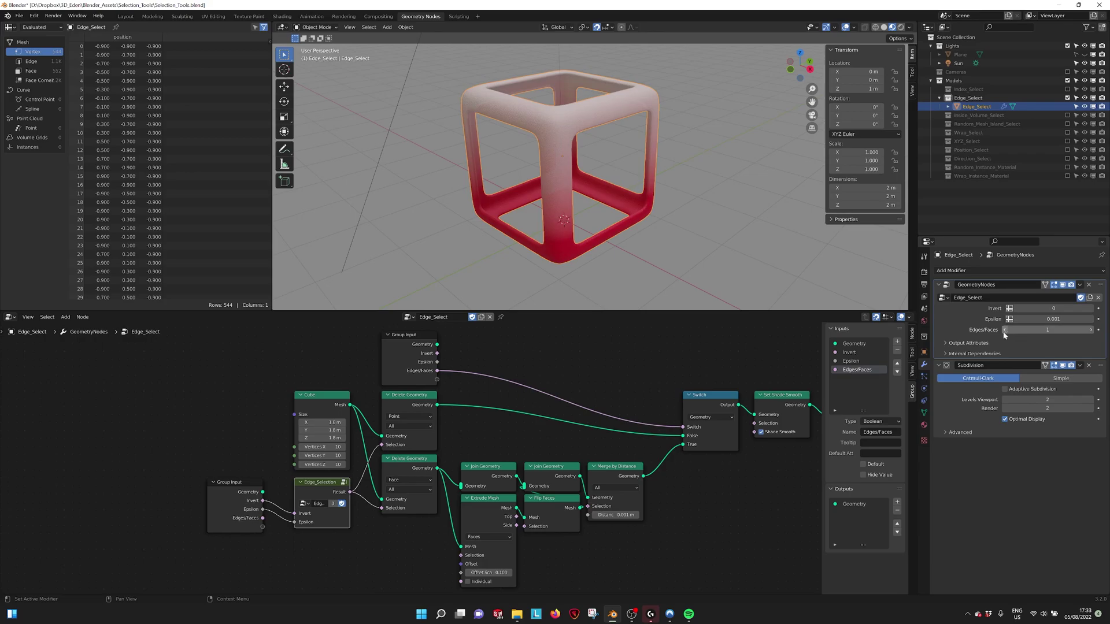
click(874, 27)
middle_drag(700, 160, 714, 168)
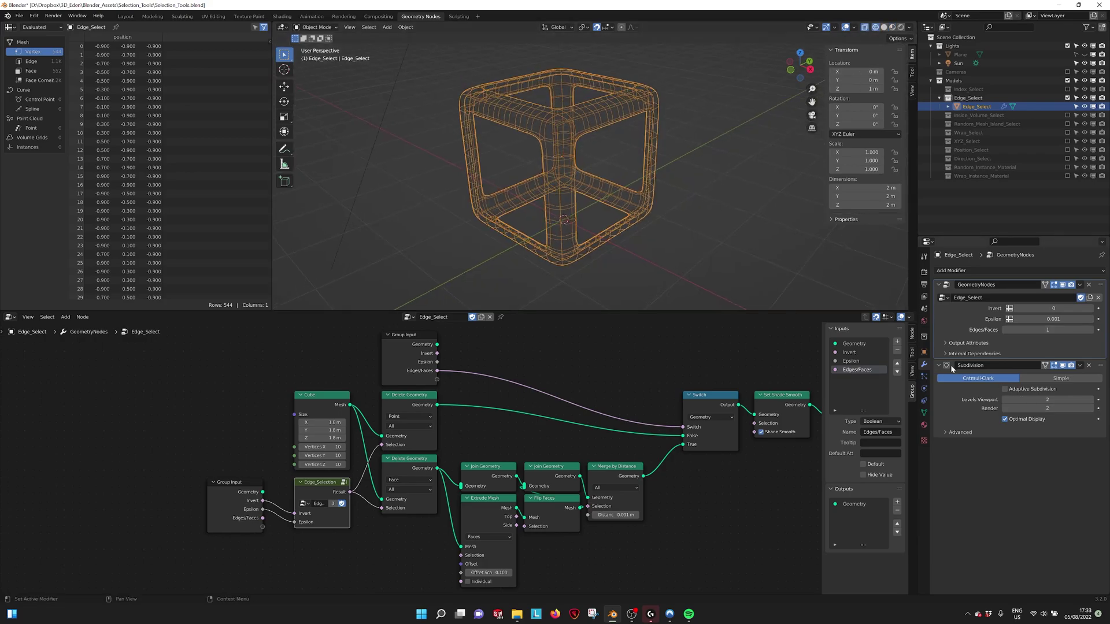
click(1062, 365)
scroll(719, 189, up, 4)
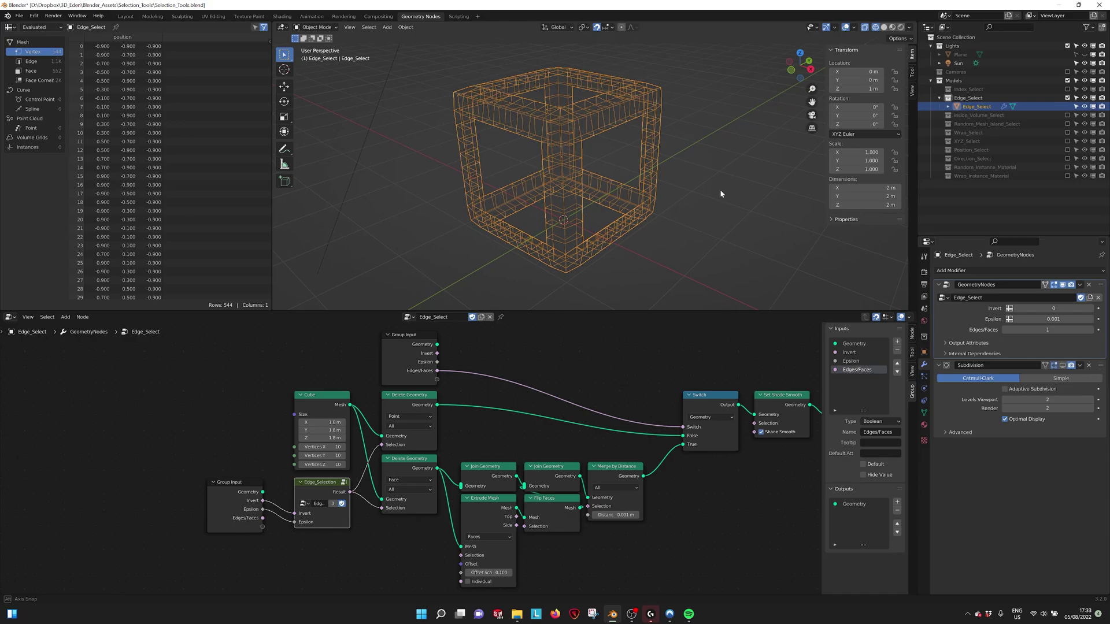
scroll(668, 491, down, 2)
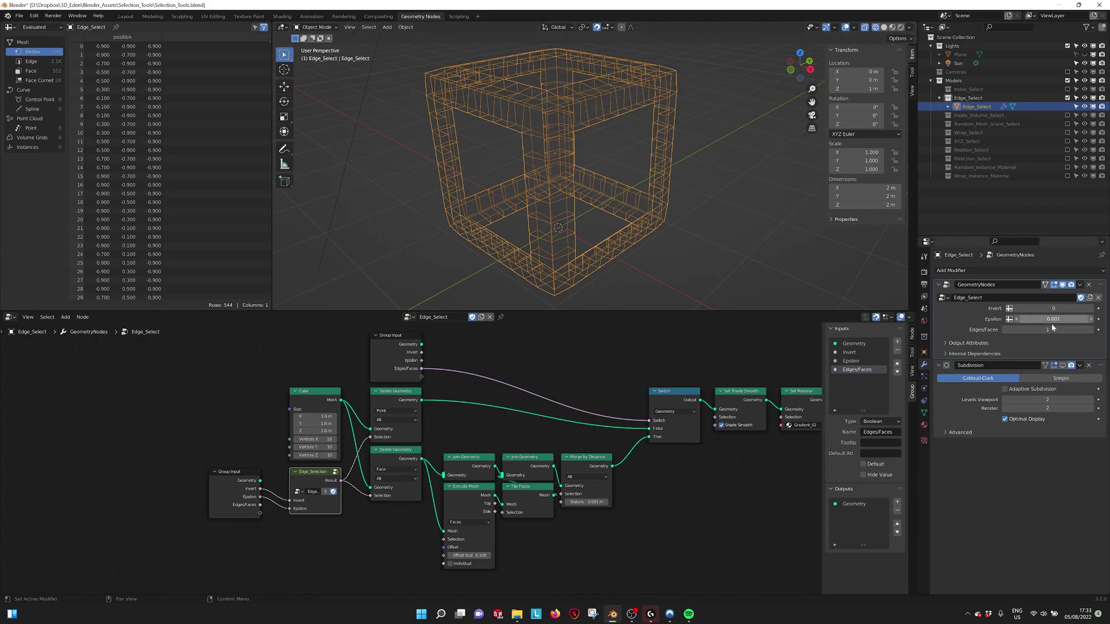
click(1005, 330)
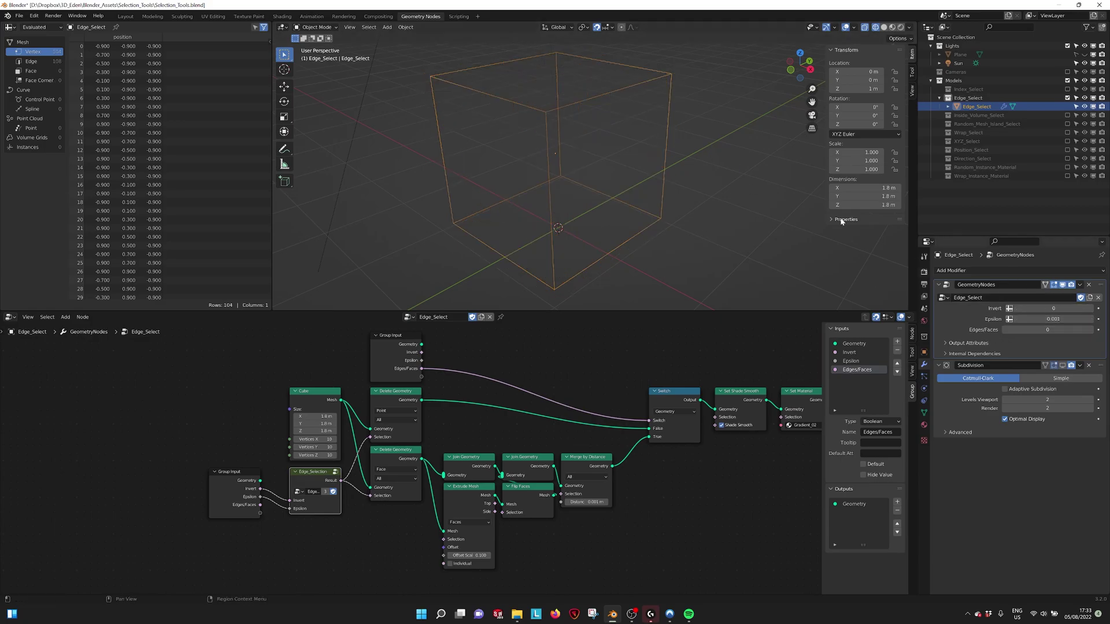
middle_drag(584, 102, 607, 99)
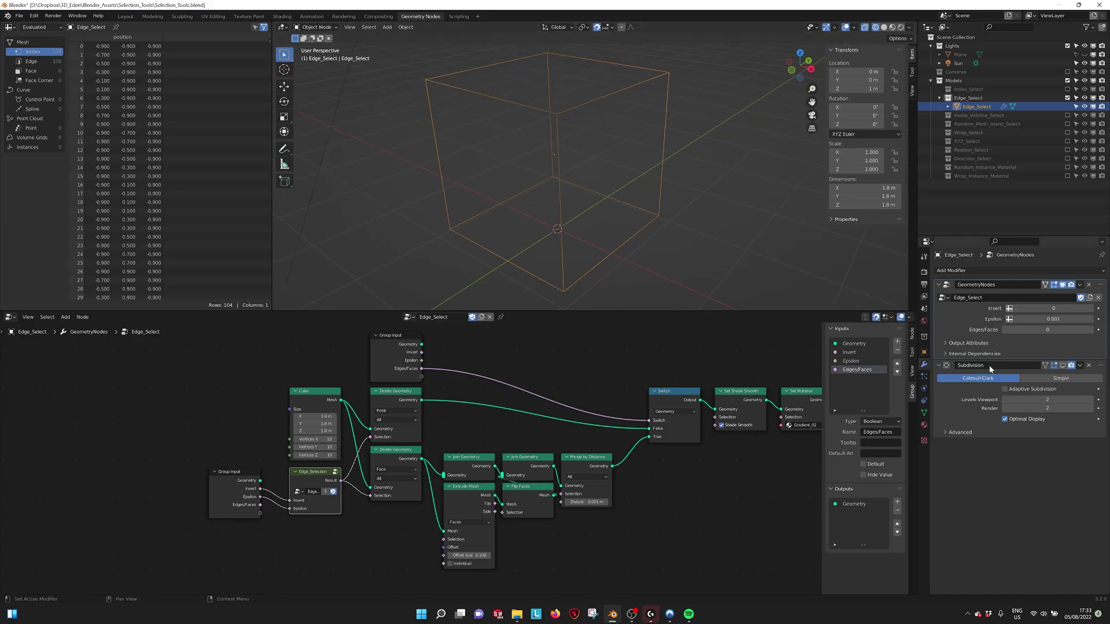
click(1091, 331)
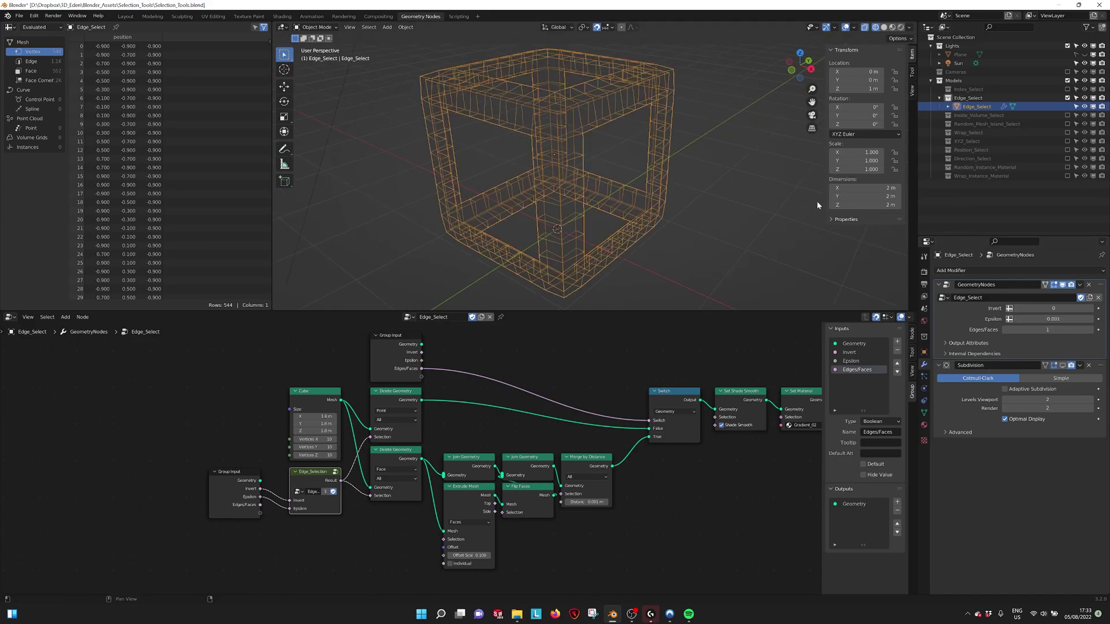
mouse_move(585, 104)
middle_down()
mouse_move(622, 115)
mouse_move(579, 123)
middle_up()
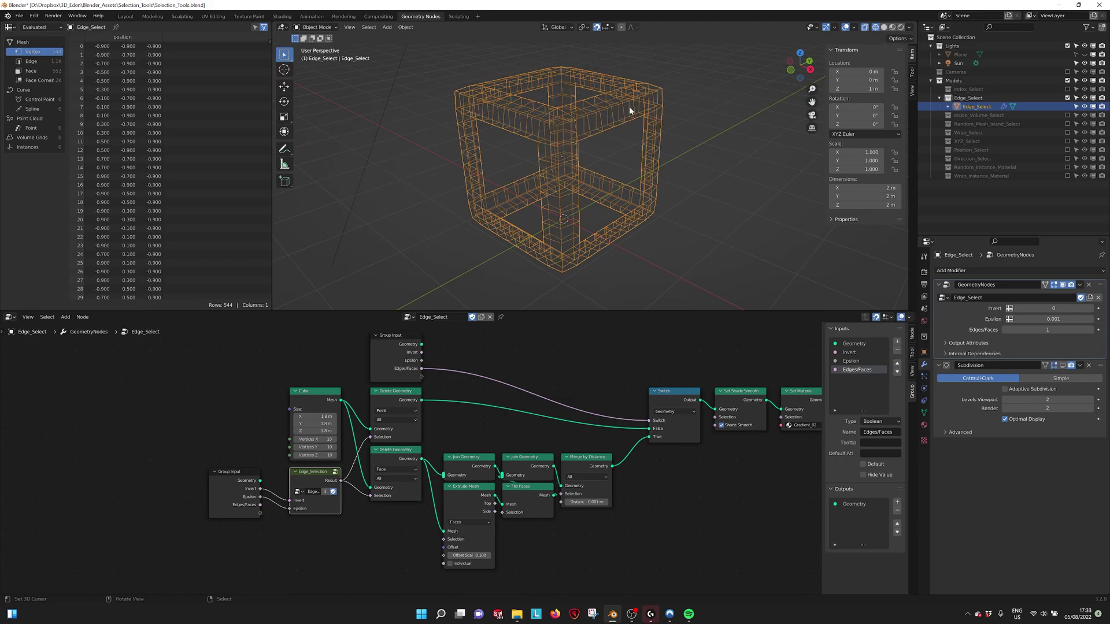
middle_drag(620, 109, 581, 161)
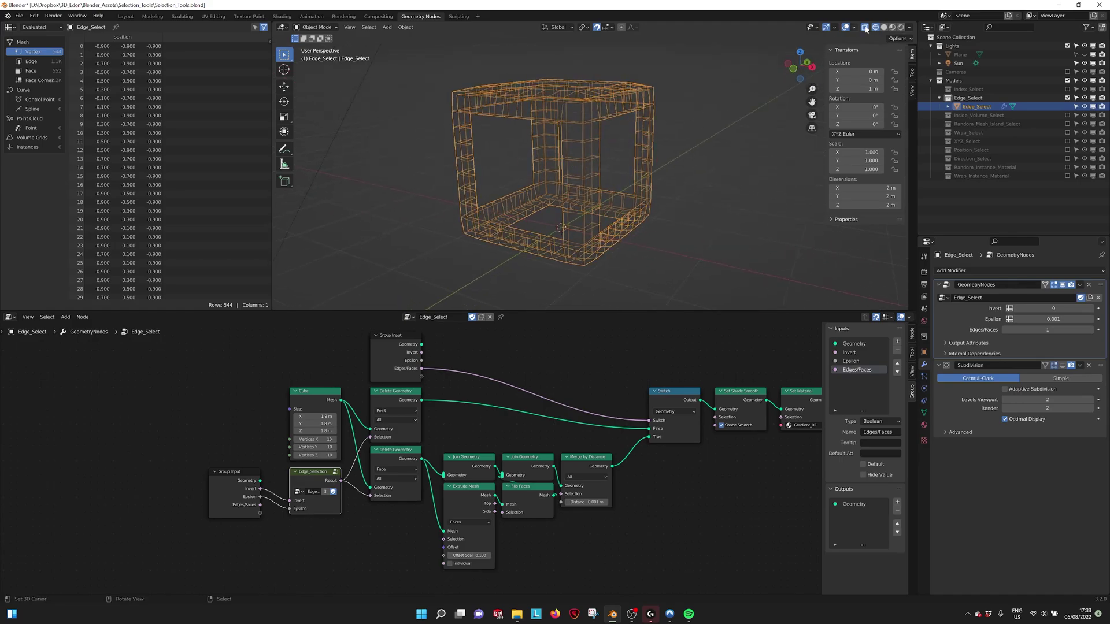
click(1070, 369)
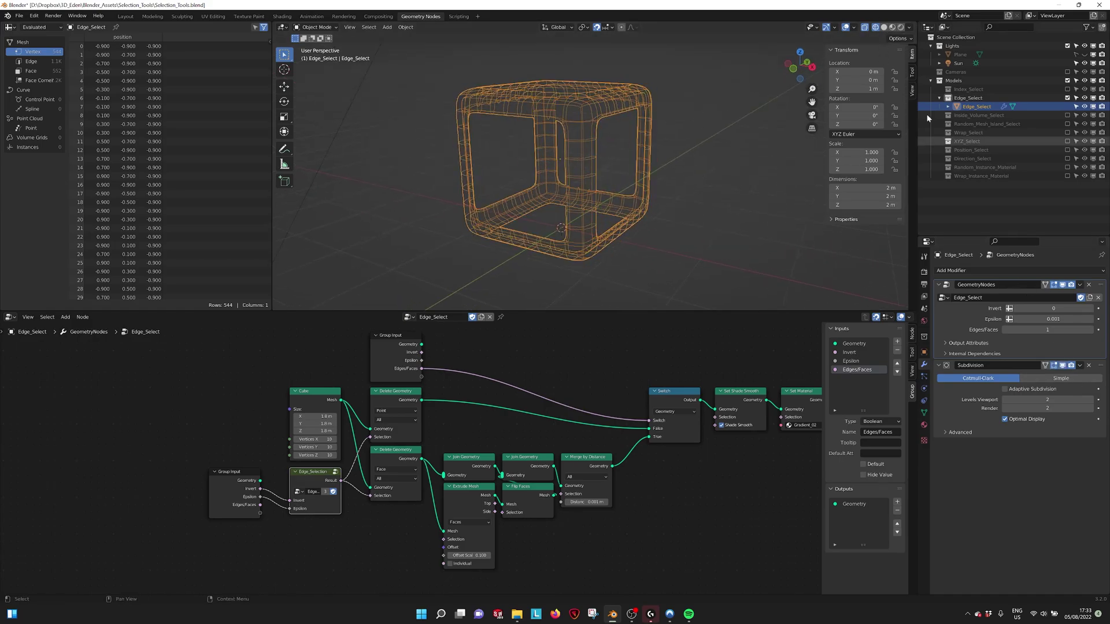
click(883, 27)
middle_drag(671, 152, 642, 147)
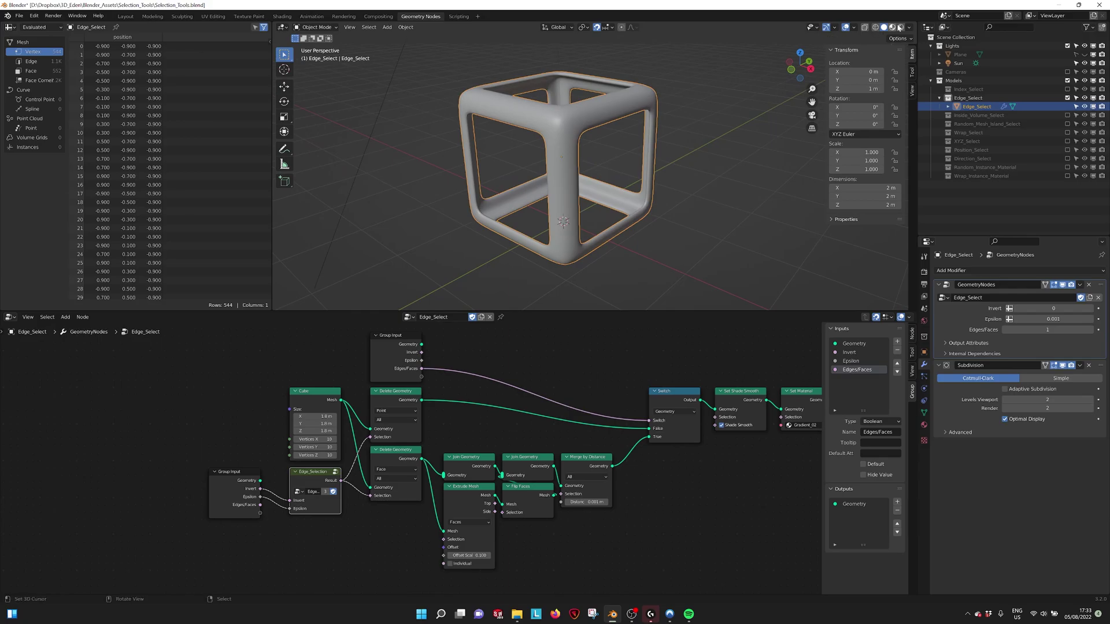
click(891, 27)
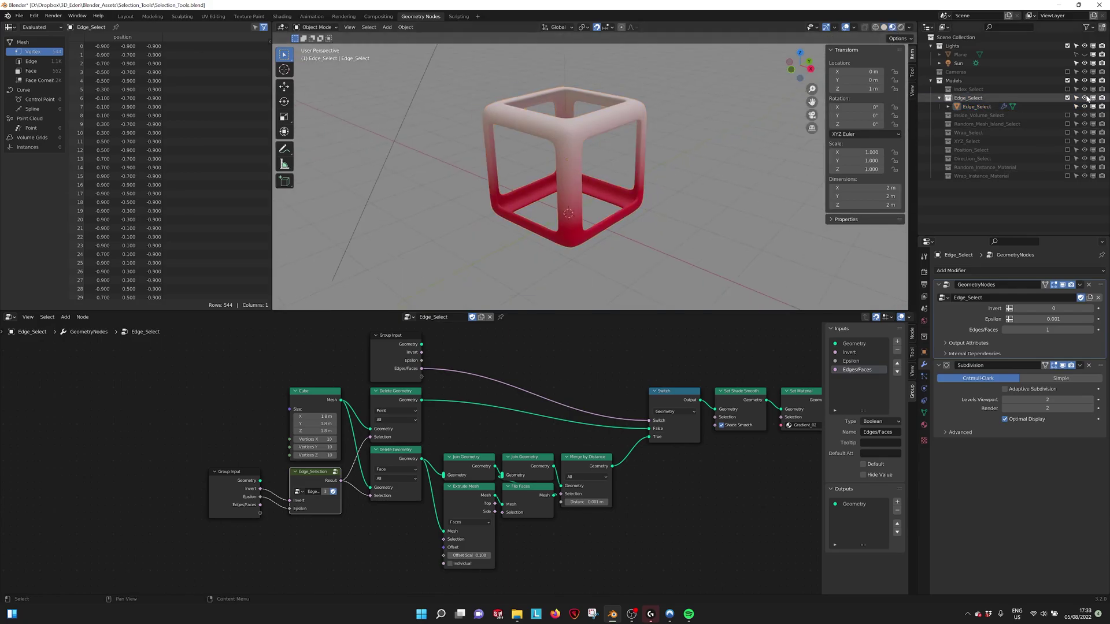
- Swap Edge_Select for Inside_Volume_Select, select the point cube and its inside-volume node
click(1067, 98)
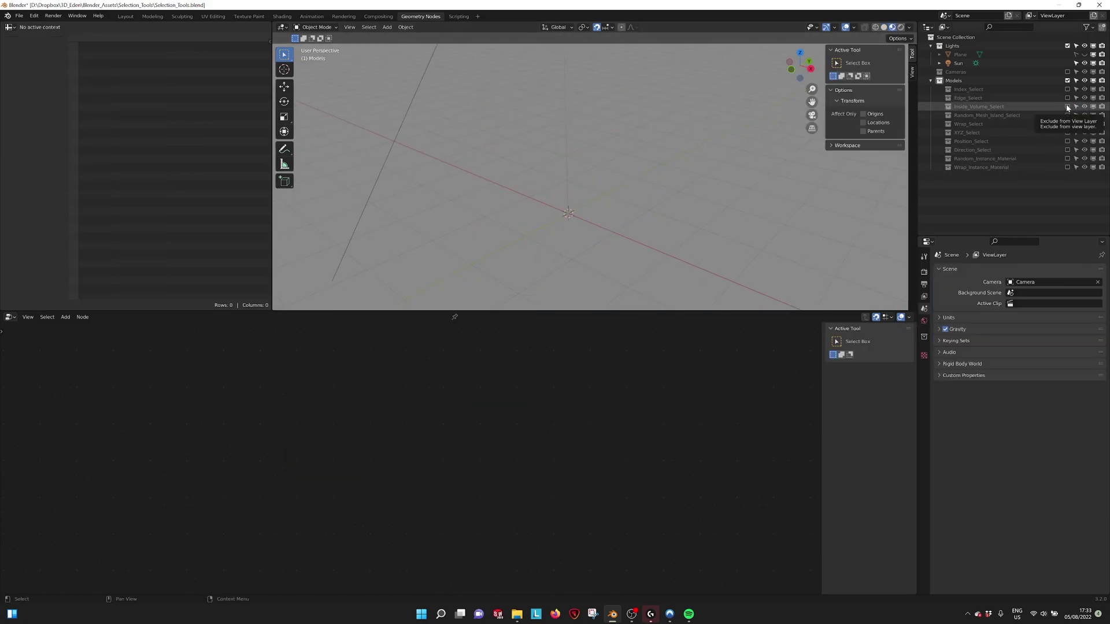
click(1067, 106)
click(594, 163)
scroll(668, 192, up, 1)
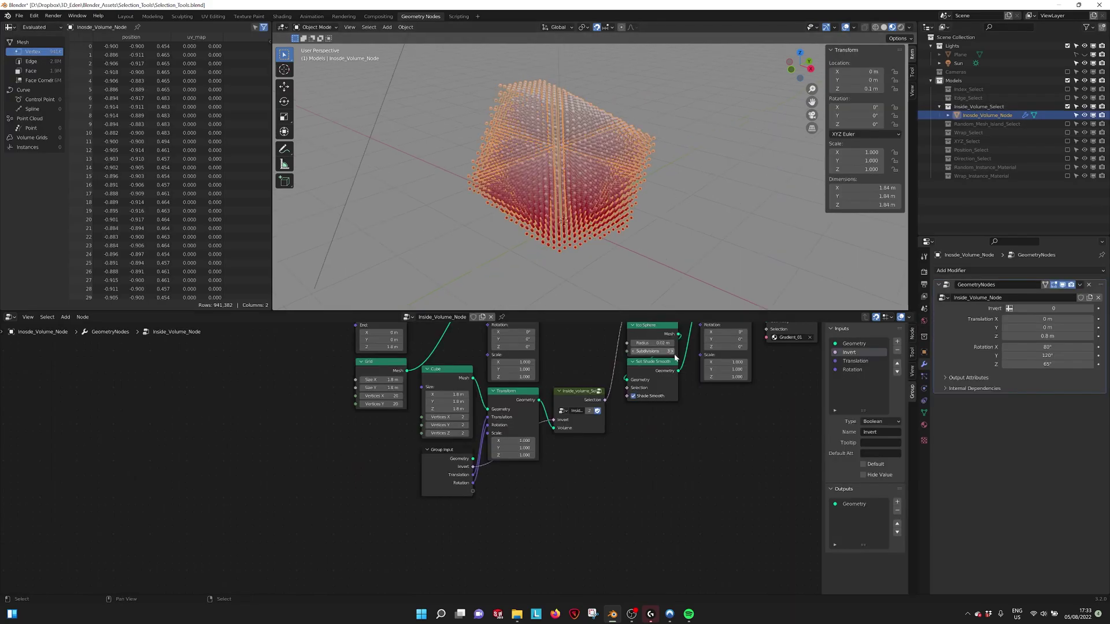
middle_drag(668, 376, 445, 483)
scroll(455, 480, up, 2)
scroll(473, 472, down, 1)
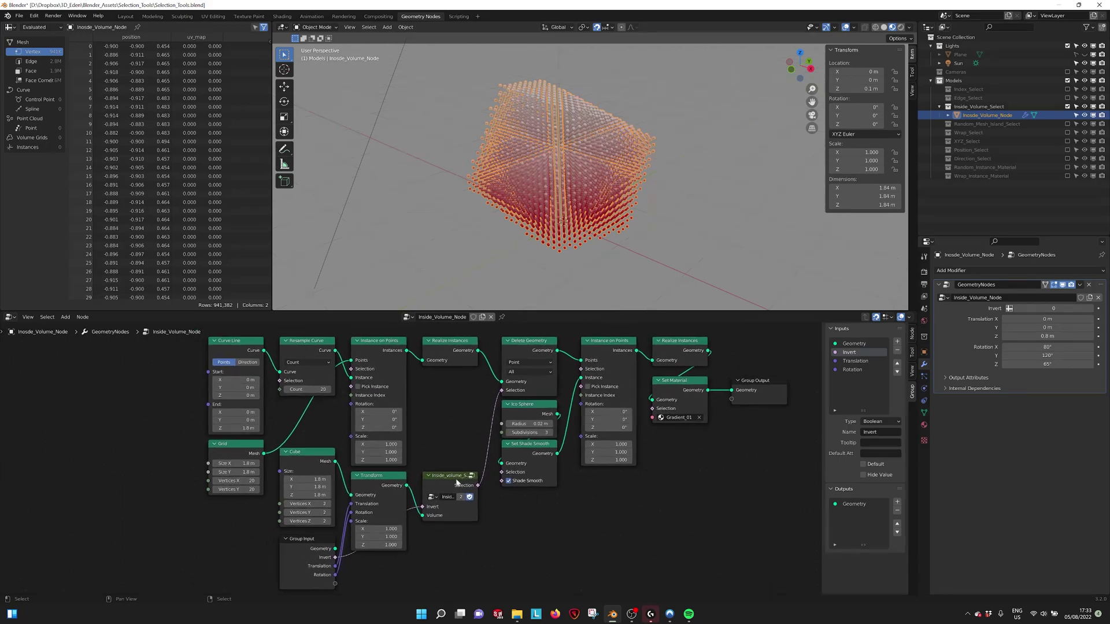
click(443, 482)
- Move the selection volume to Translation Z 0.64 m and tilt Rotation X to 88.8°
middle_drag(555, 205, 545, 231)
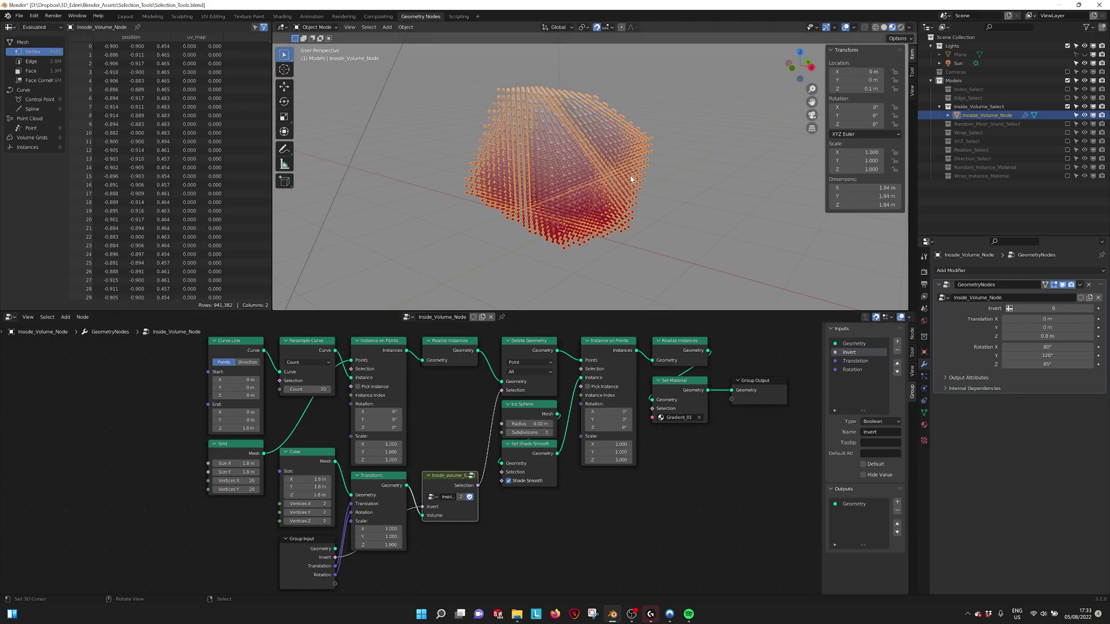
middle_drag(631, 179, 742, 141)
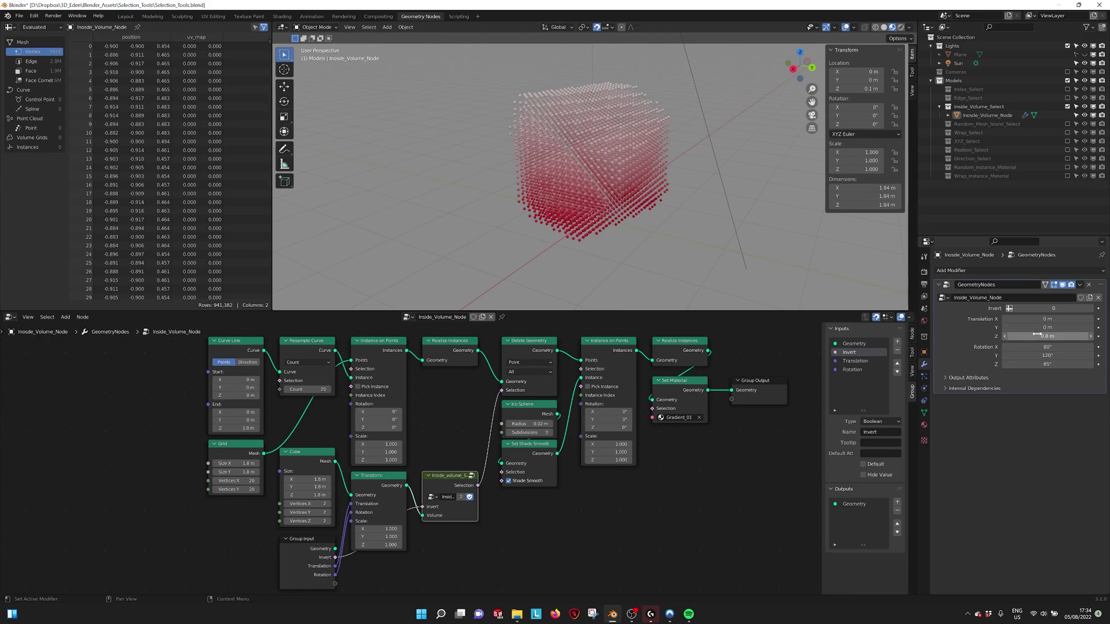
mouse_move(1036, 334)
mouse_down()
mouse_move(1063, 335)
mouse_move(1016, 334)
mouse_move(1043, 335)
mouse_move(1031, 334)
mouse_move(1047, 347)
mouse_up()
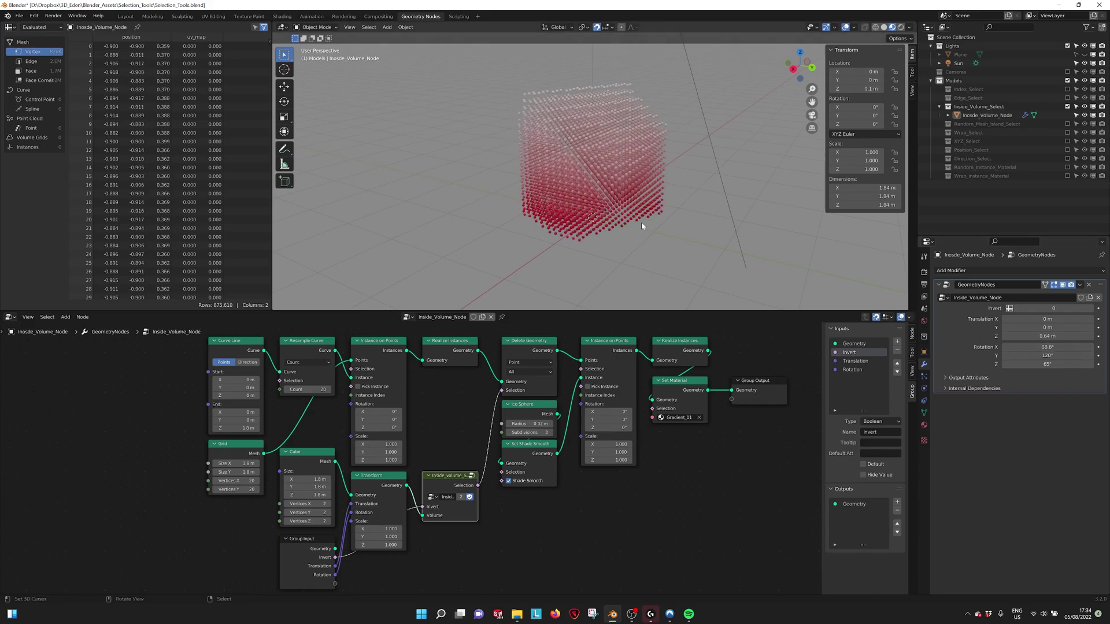
middle_drag(641, 222, 636, 194)
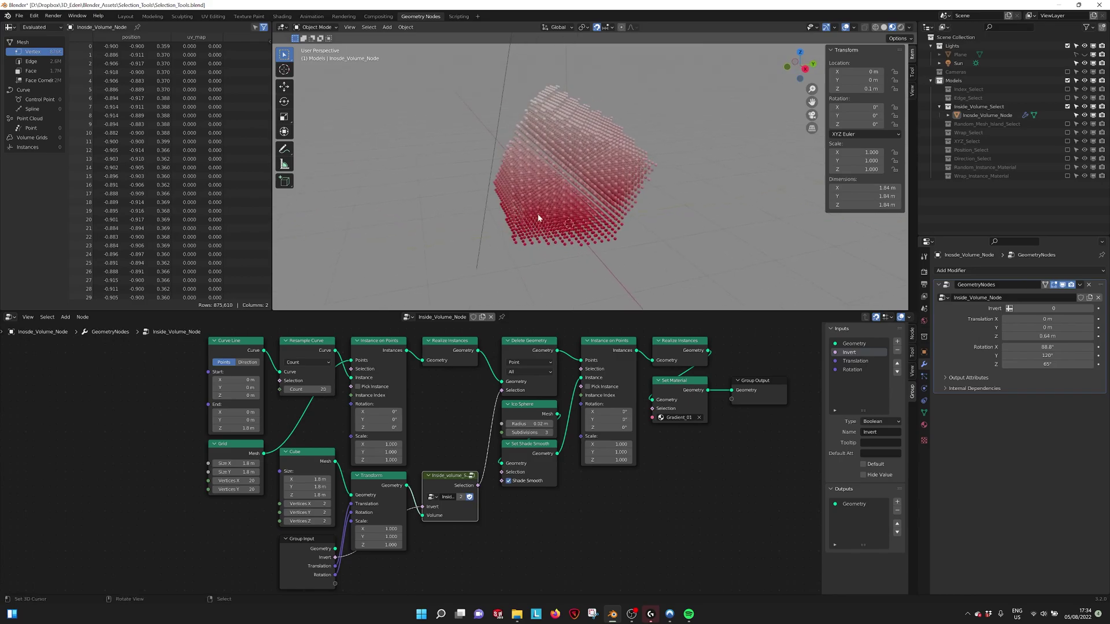
middle_drag(538, 218, 583, 191)
- Swap in Random_Mesh_Island_Select and select the middle point cloud with its node tree in view
click(1067, 107)
click(1067, 115)
click(597, 183)
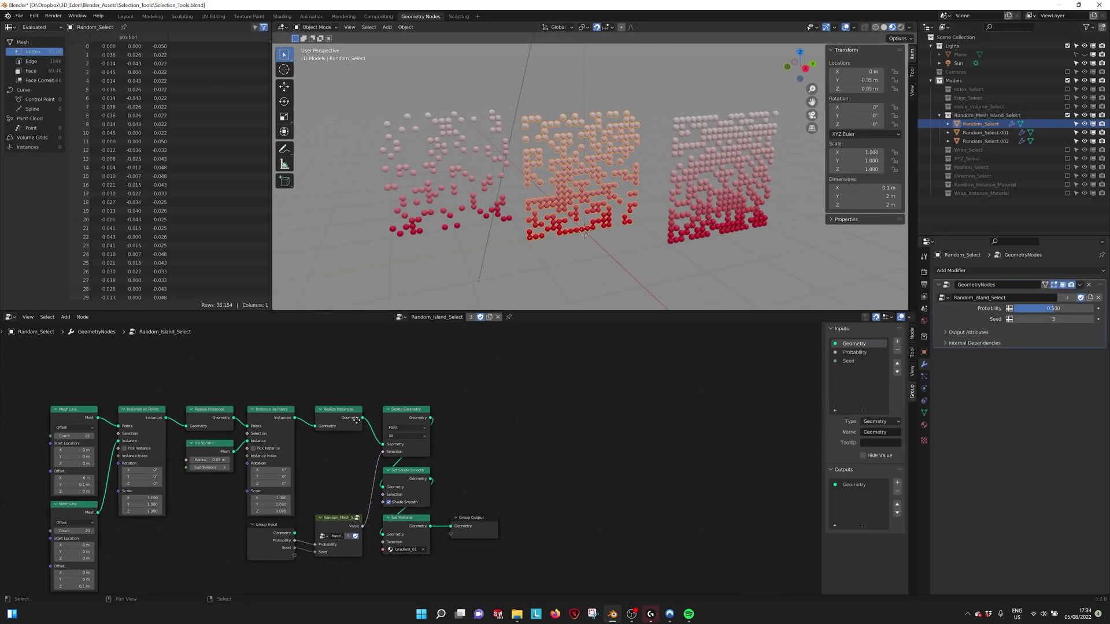
scroll(357, 420, up, 4)
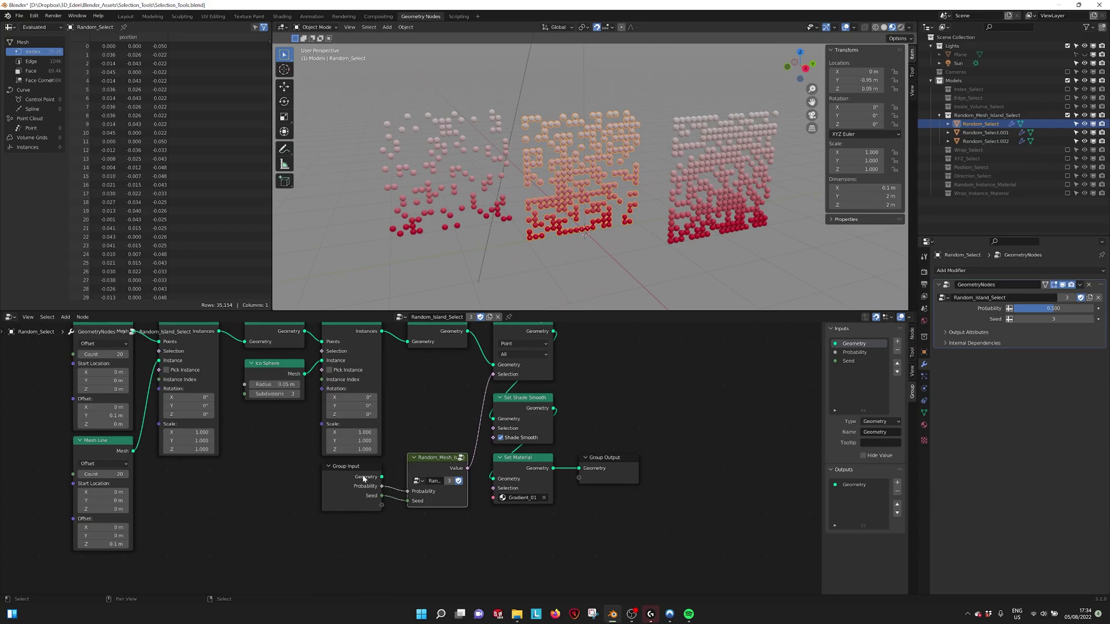
middle_drag(475, 463, 429, 502)
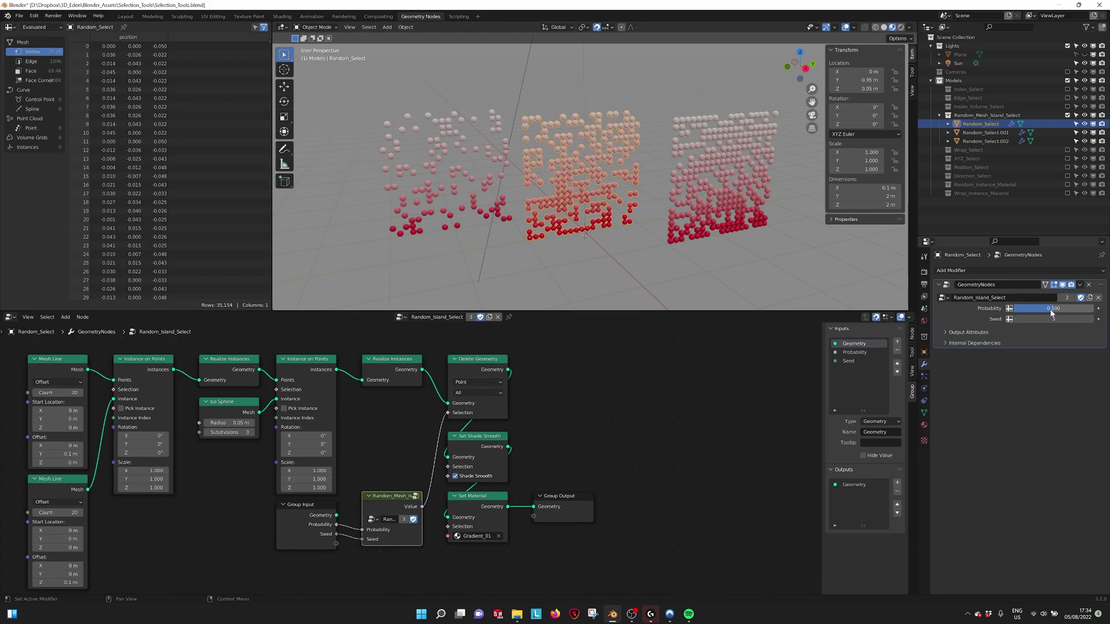
- Test a lower Probability but keep 0.500, and change the Seed to 6
drag(1051, 313, 1090, 313)
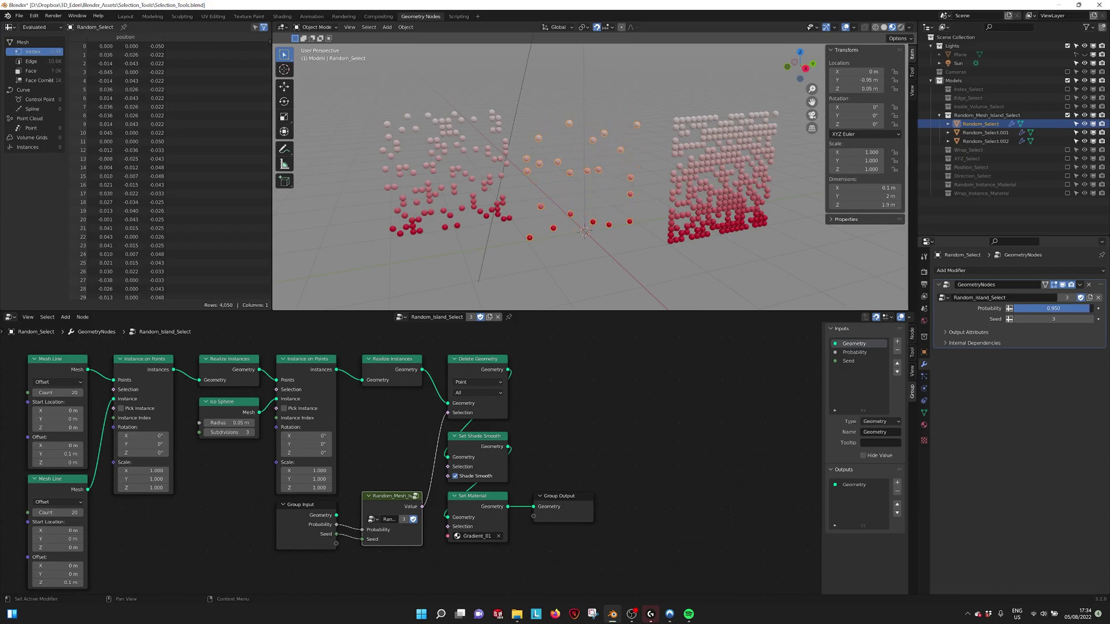
key(Escape)
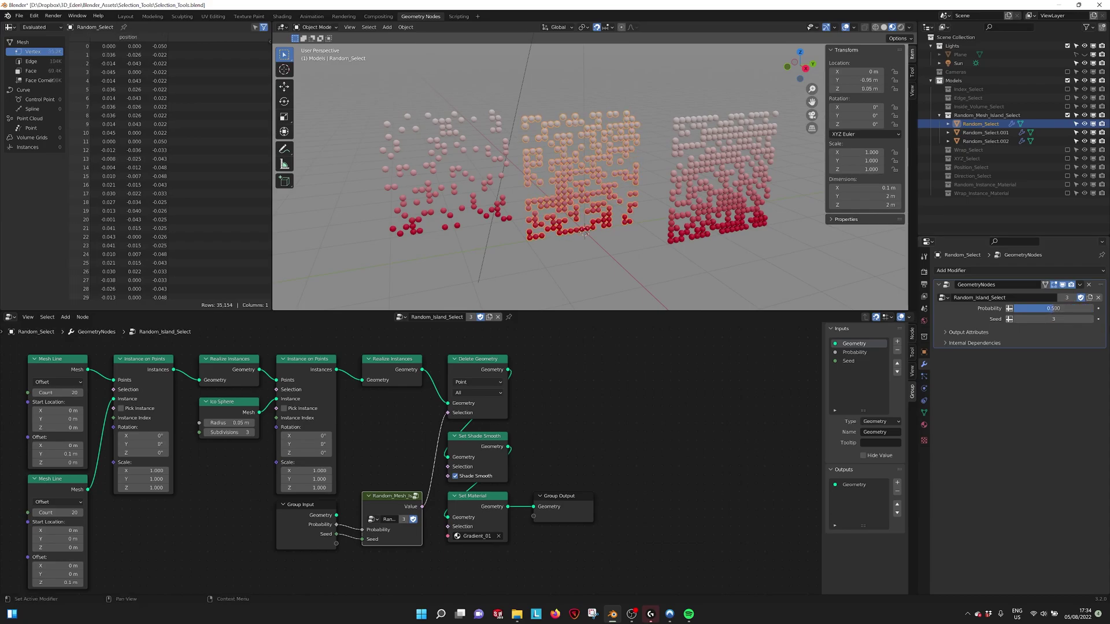
click(1092, 319)
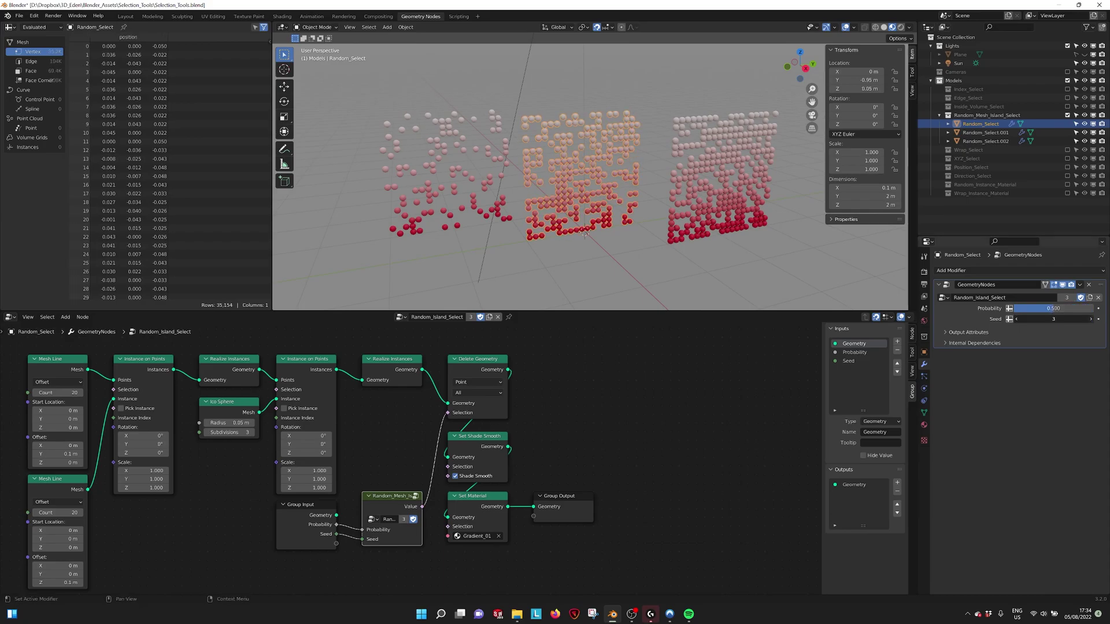
click(1092, 319)
click(1016, 319)
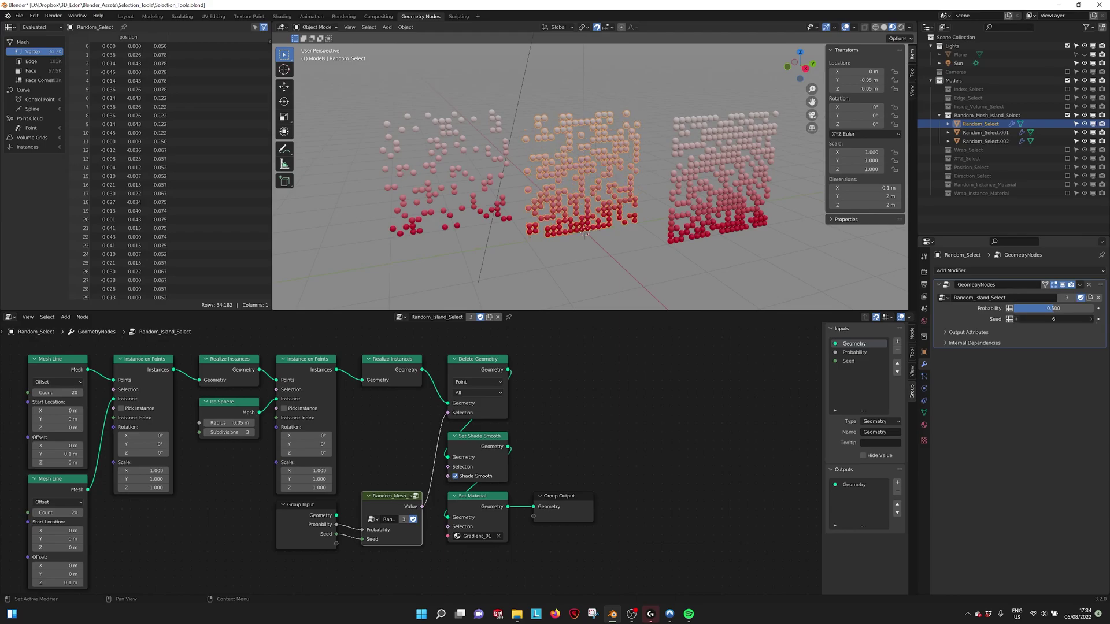
- Swap the random island demo for Wrap_Select and select the middle wall
click(1067, 115)
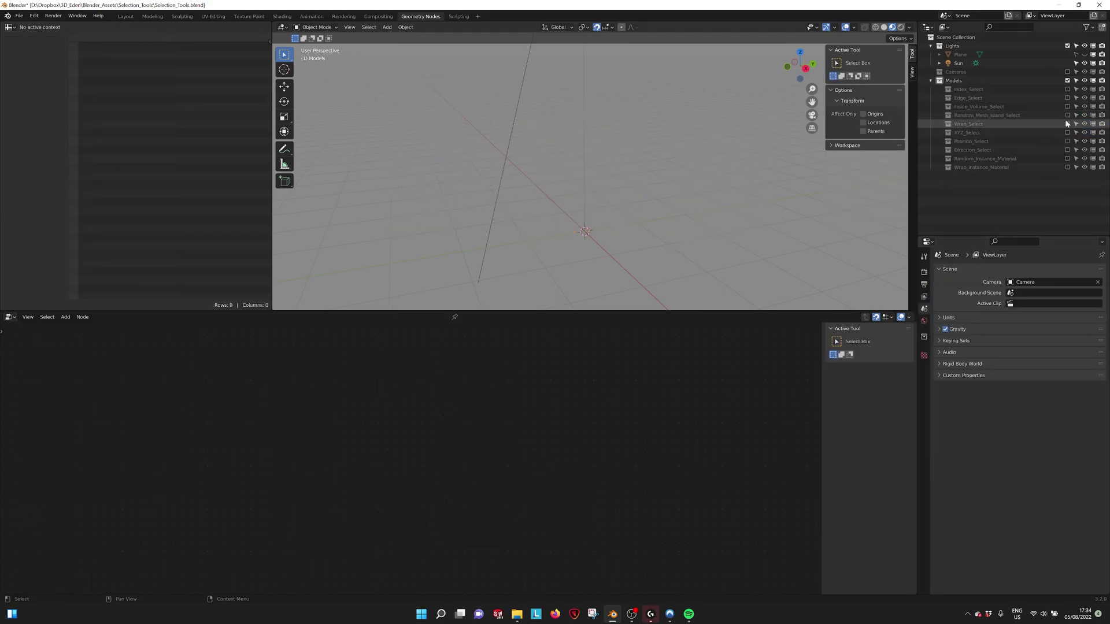
click(1067, 123)
click(571, 161)
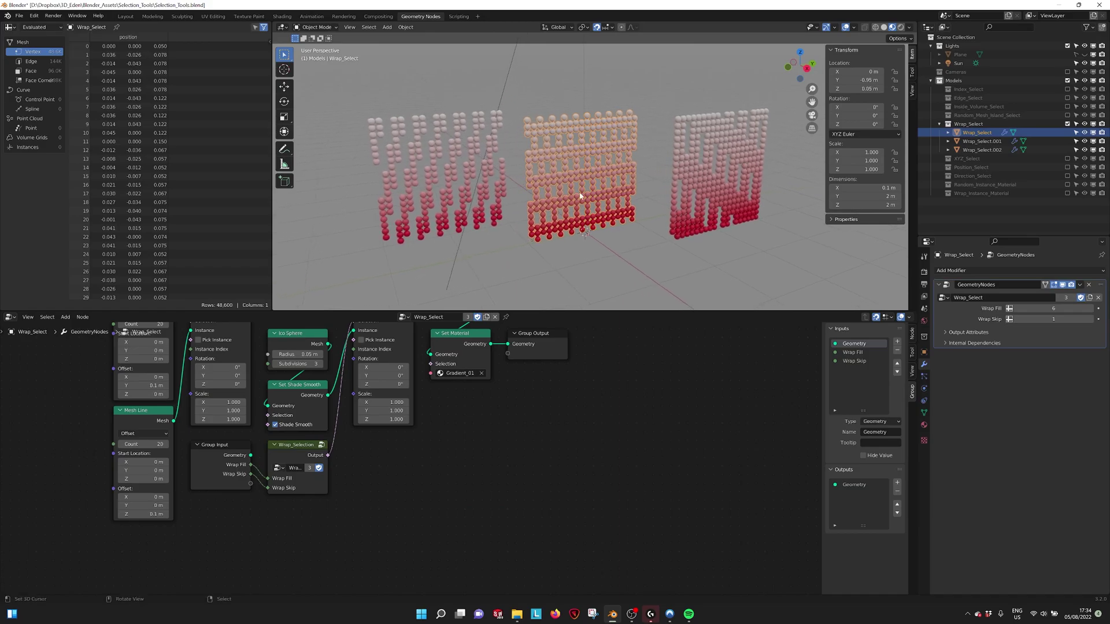
key(Home)
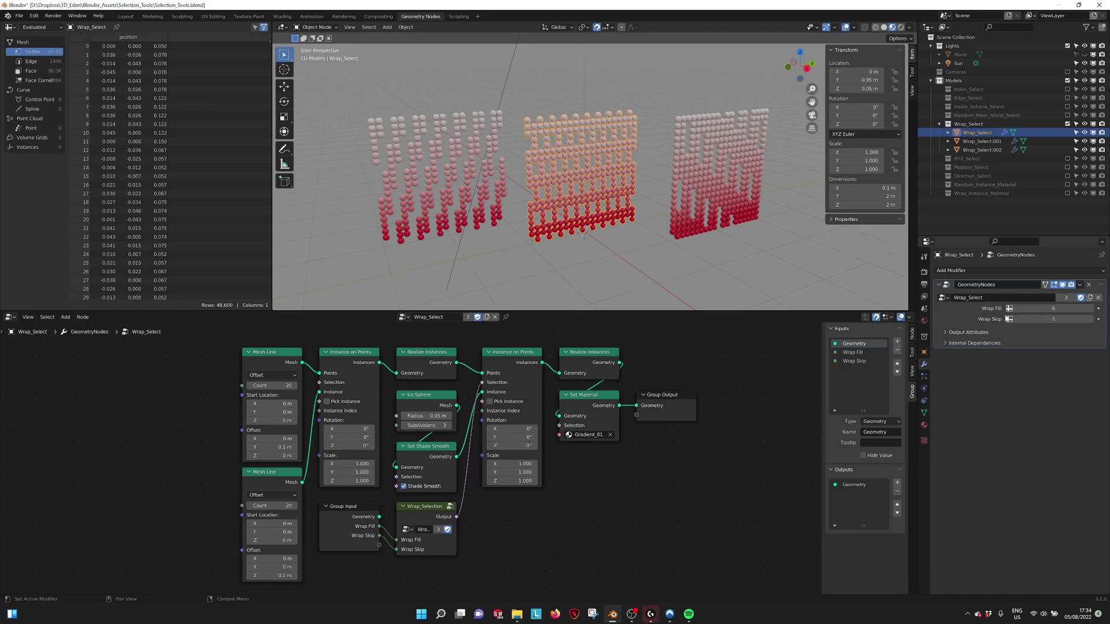
scroll(587, 243, up, 1)
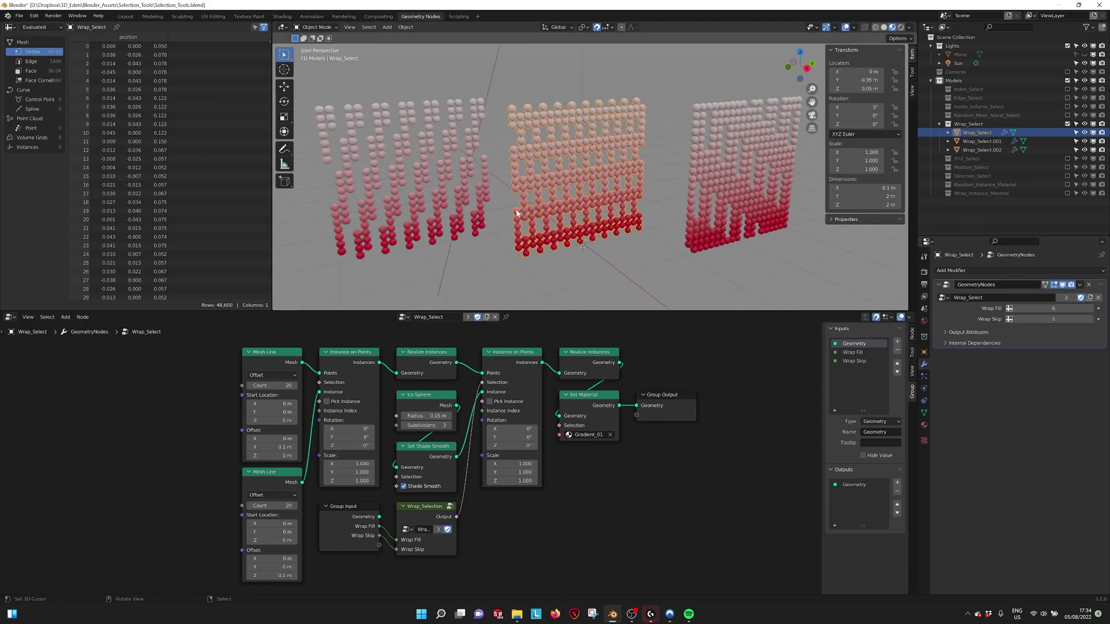
- Adjust the middle wall's Wrap Skip to 4 and reduce Wrap Fill to 1
click(1018, 319)
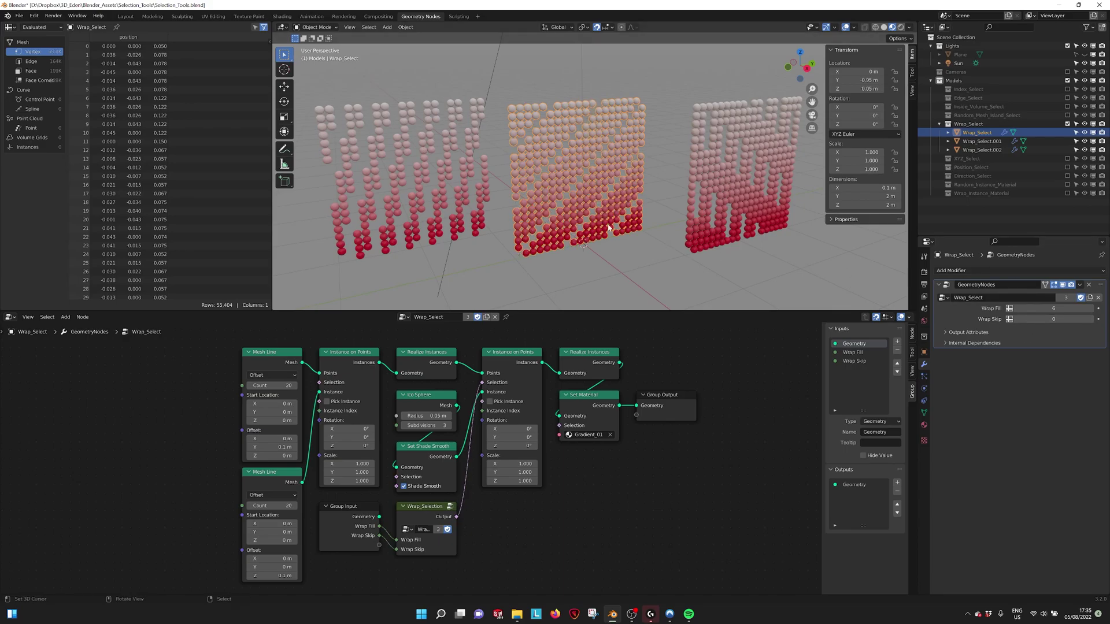
click(1091, 319)
click(1091, 319)
click(1092, 319)
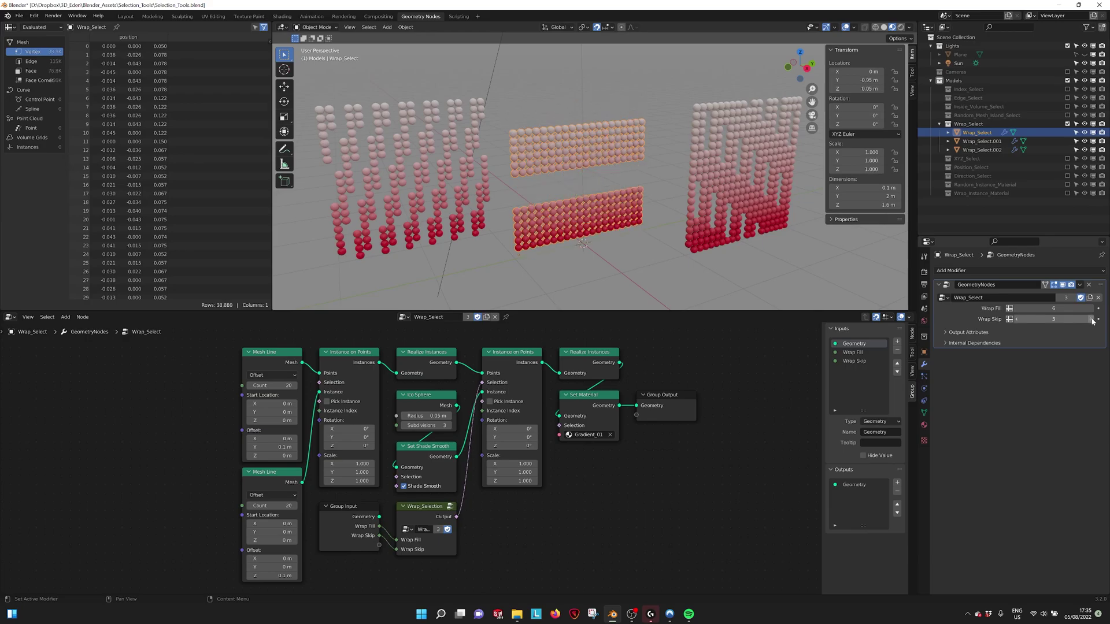
click(1092, 319)
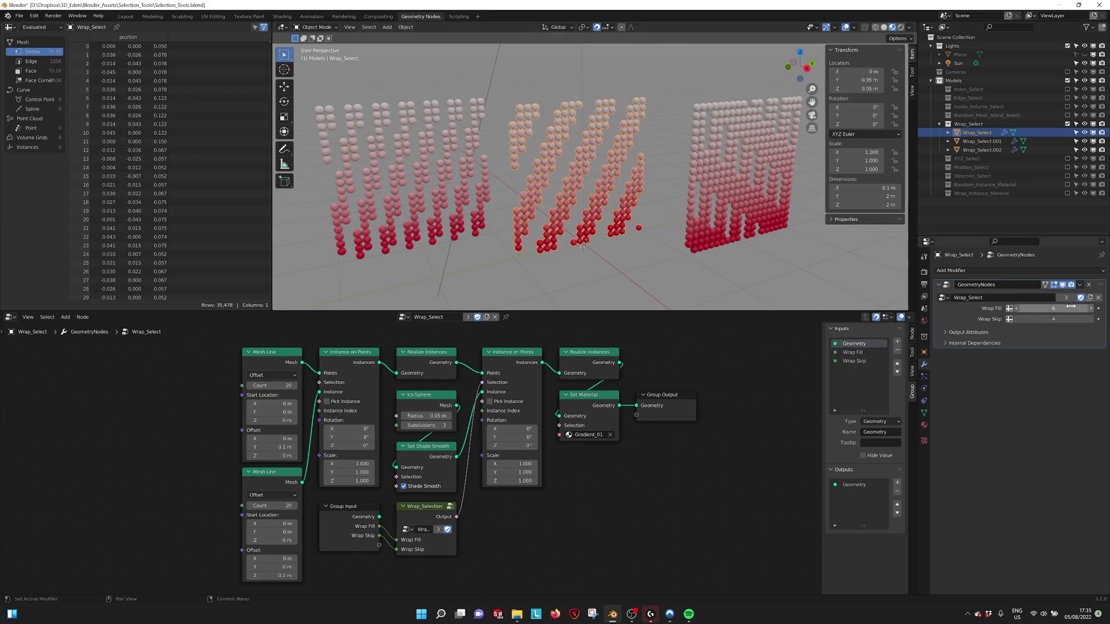
mouse_move(1070, 307)
mouse_down()
mouse_move(1104, 307)
mouse_move(1057, 307)
mouse_up()
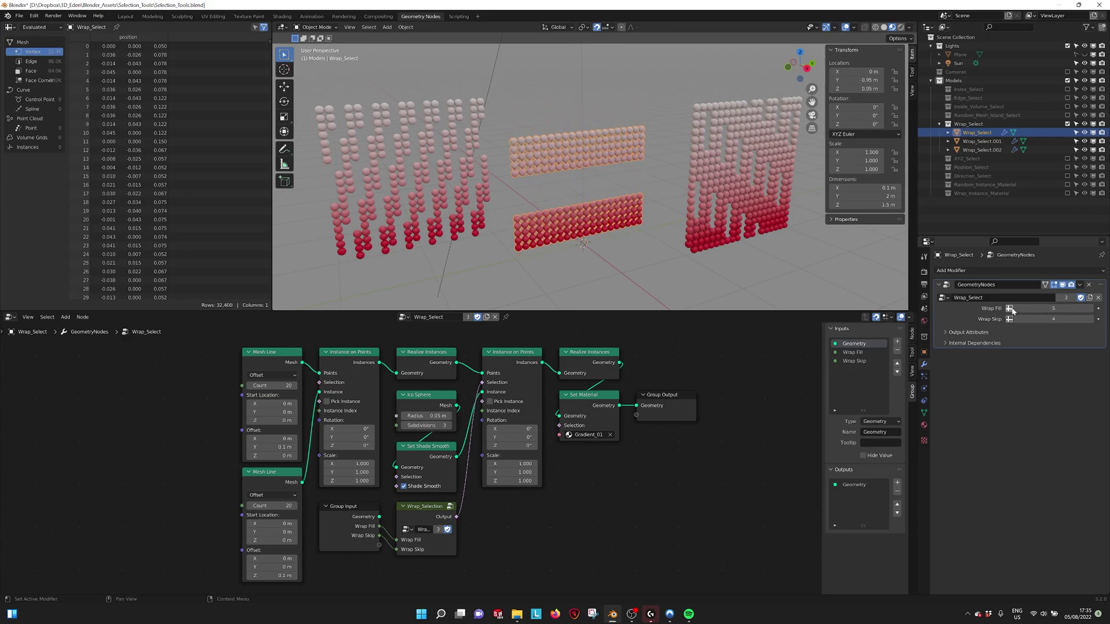
drag(1011, 310, 824, 160)
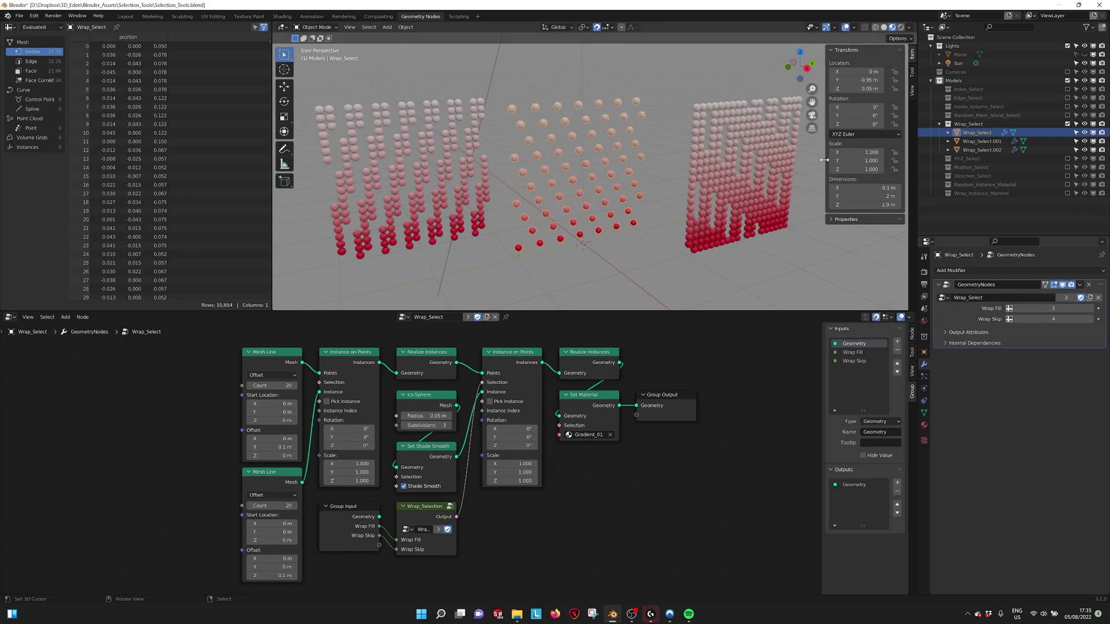
- Swap Wrap_Select for XYZ_Select, select the middle cube and orbit around the cubes
click(1067, 124)
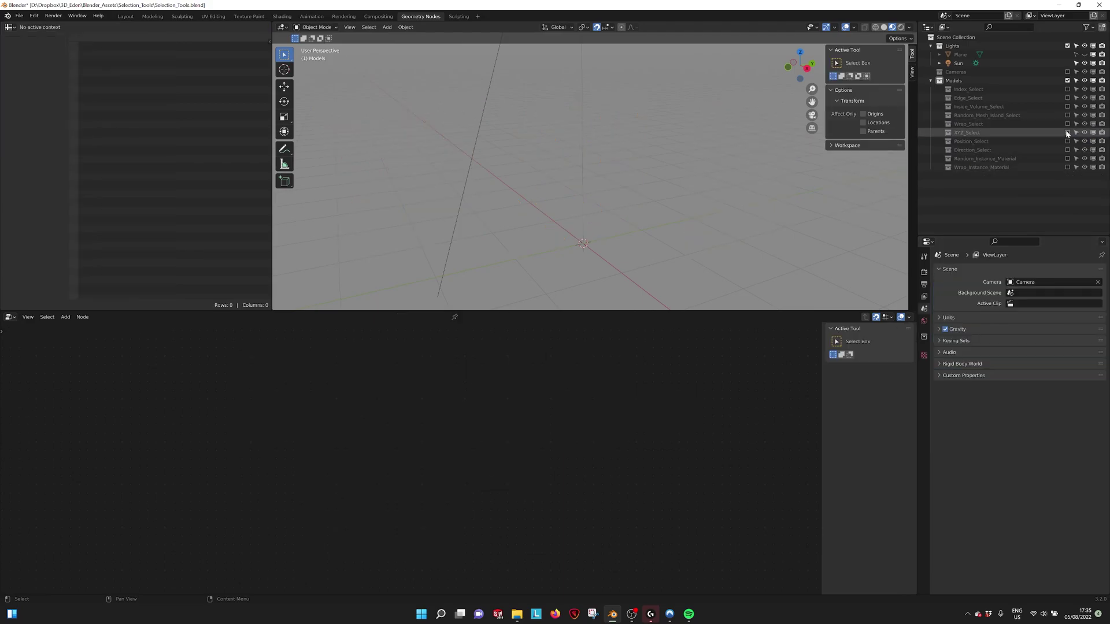
click(1066, 133)
click(594, 176)
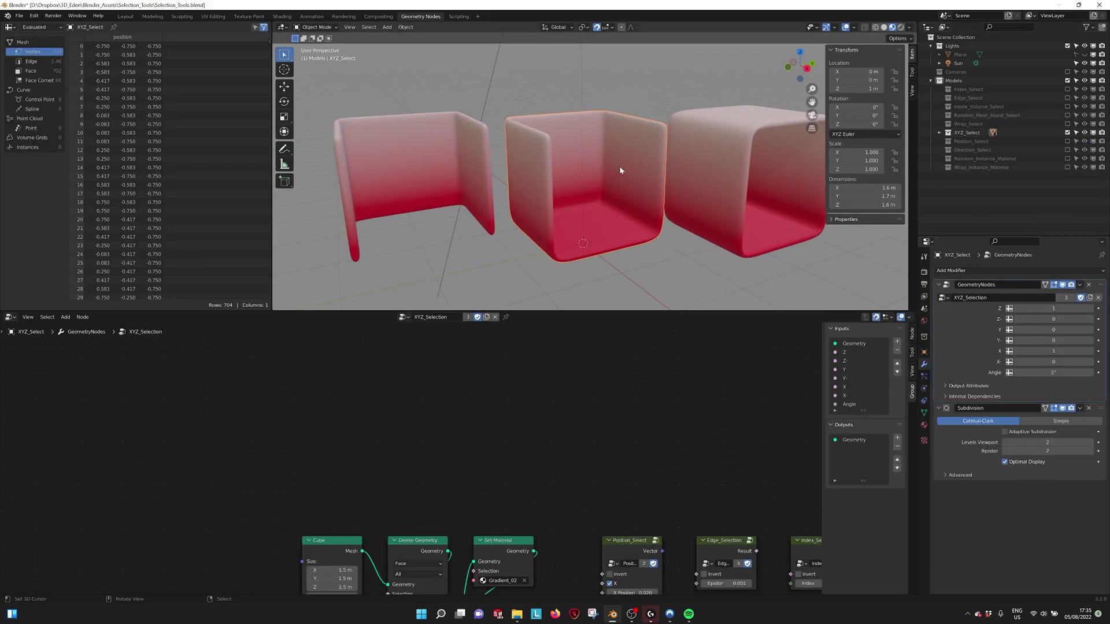
middle_drag(619, 166, 630, 185)
shift+middle_drag(614, 254, 622, 282)
- Set the modifier's Z input to 0 to close the middle cube's top
key(Home)
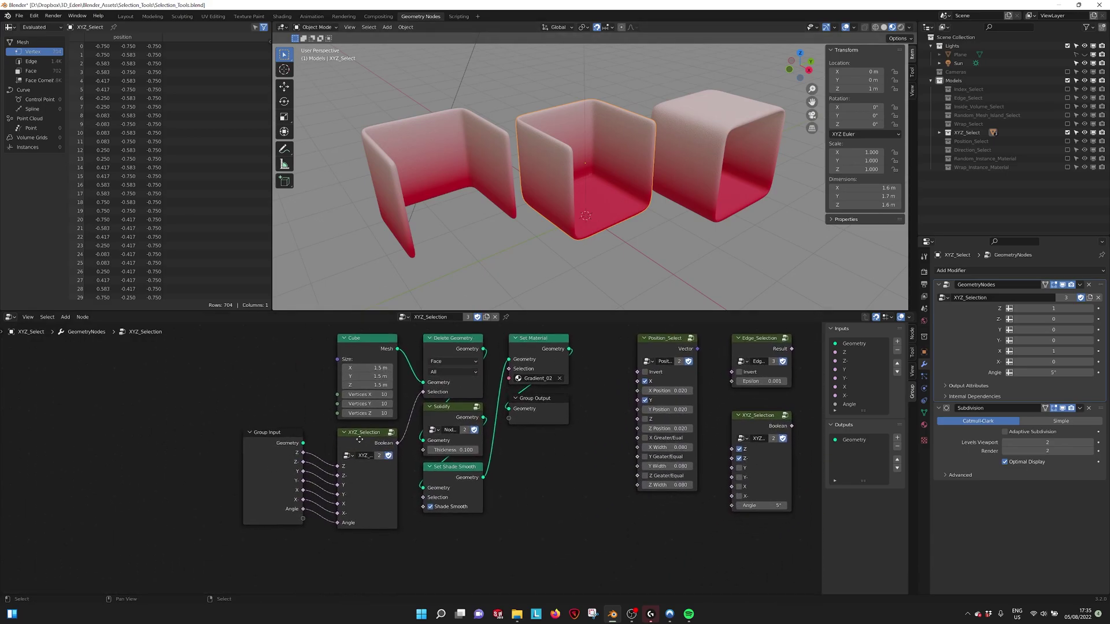
key(Home)
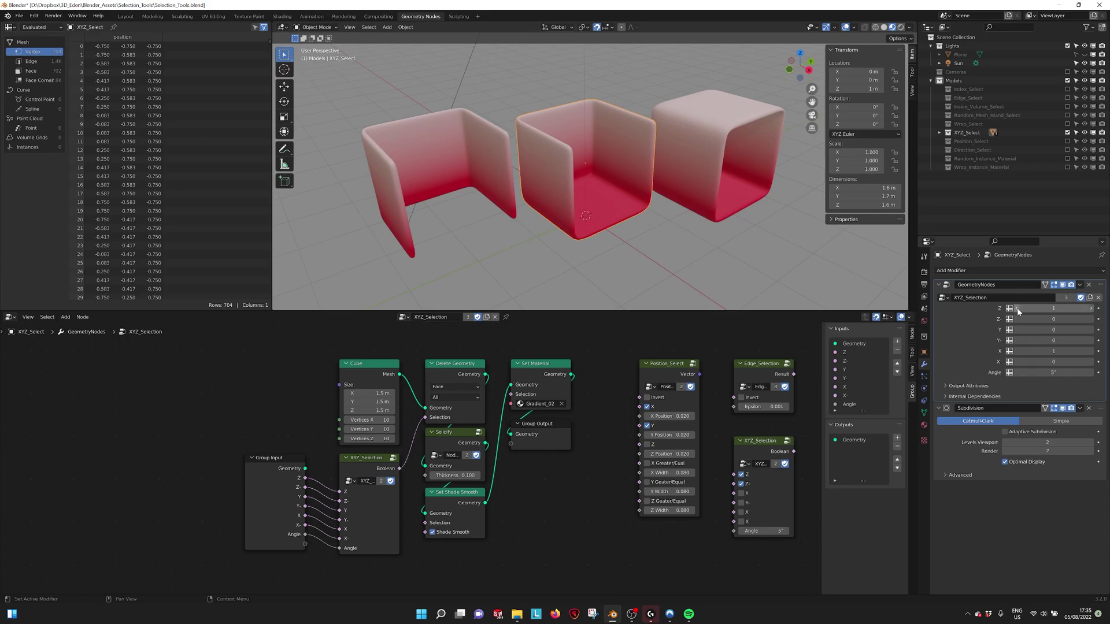
middle_drag(705, 235, 701, 230)
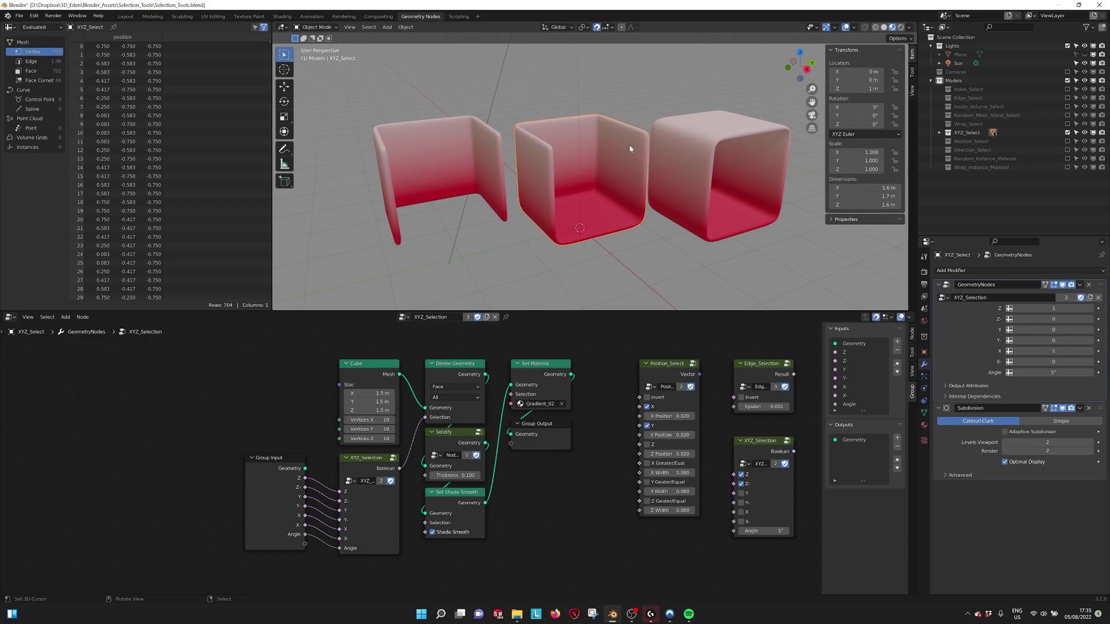
click(1016, 310)
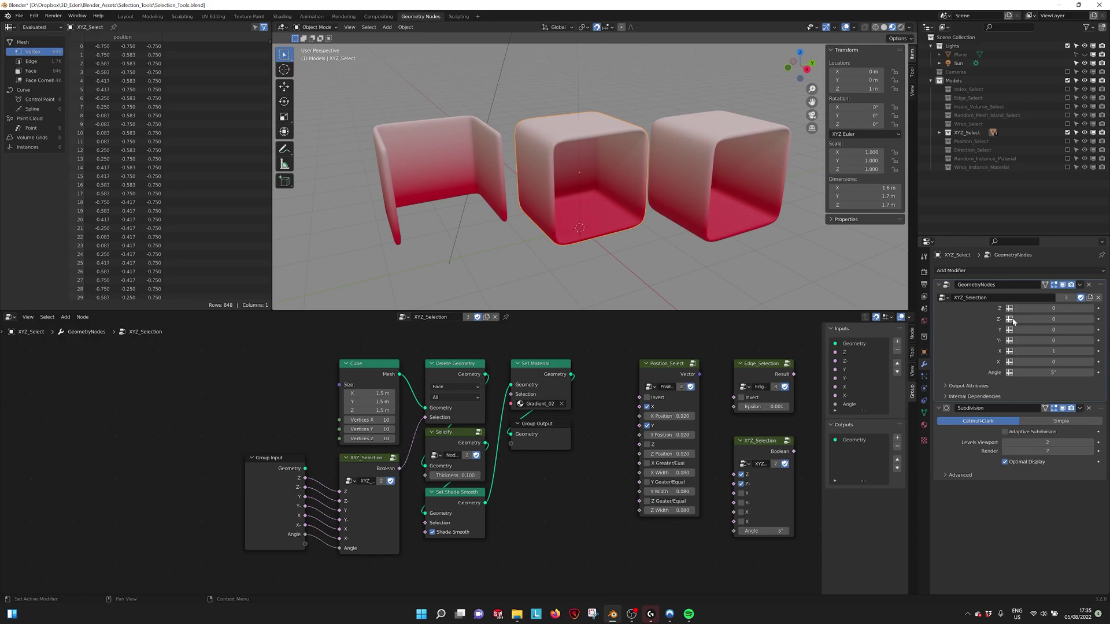
- Toggle the Z-, Y and Y- face removals on and off, and return Angle to 5°
click(1086, 319)
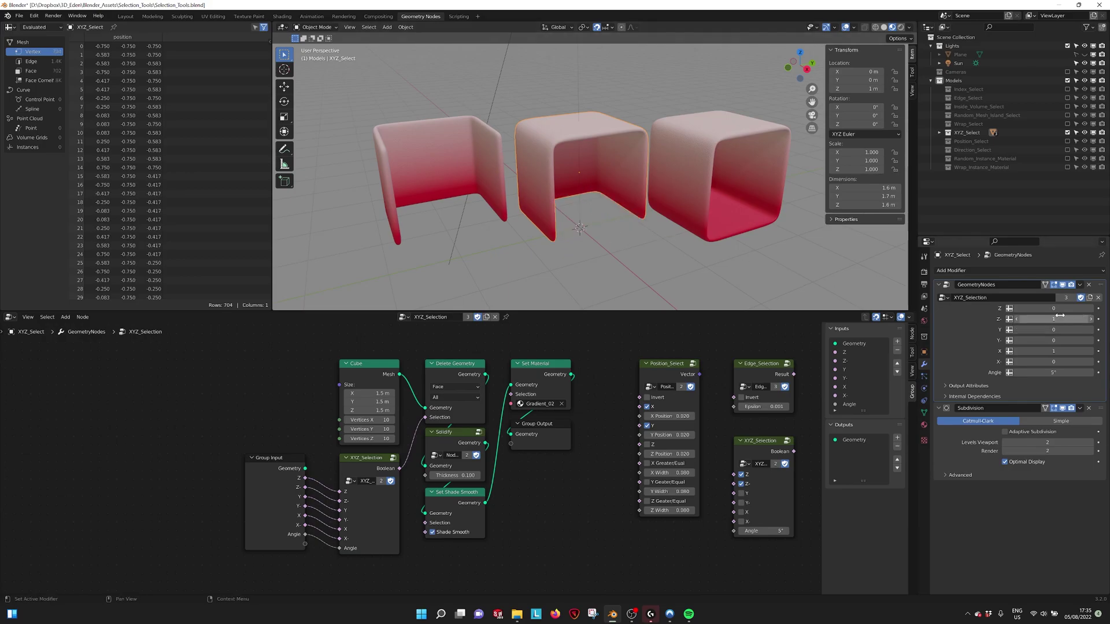
click(1019, 319)
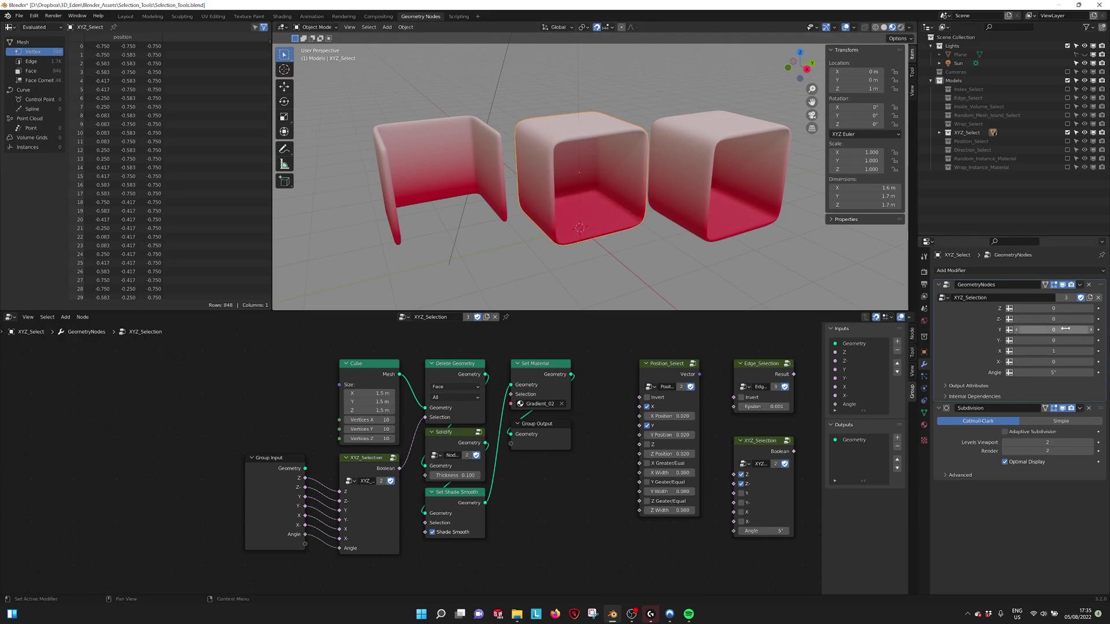
click(1016, 331)
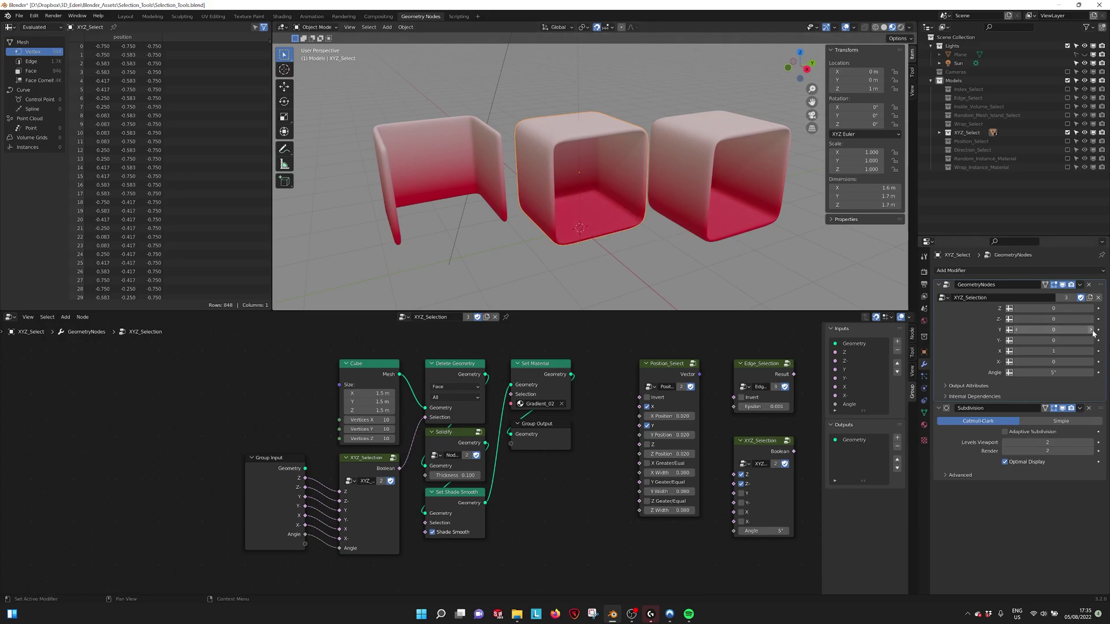
click(1015, 330)
click(1011, 341)
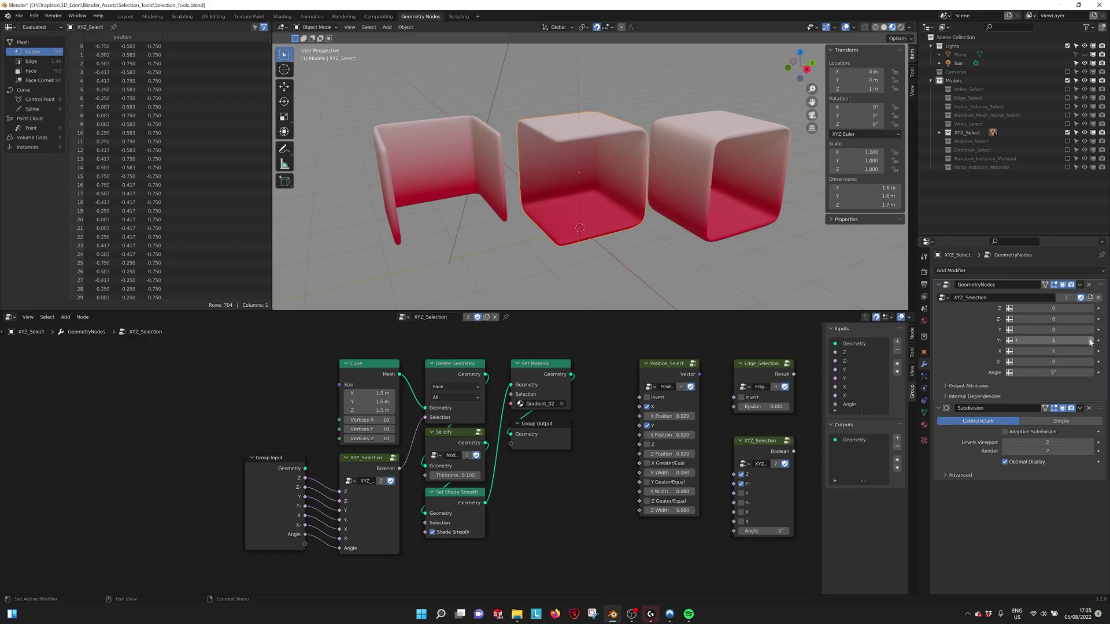
click(1011, 341)
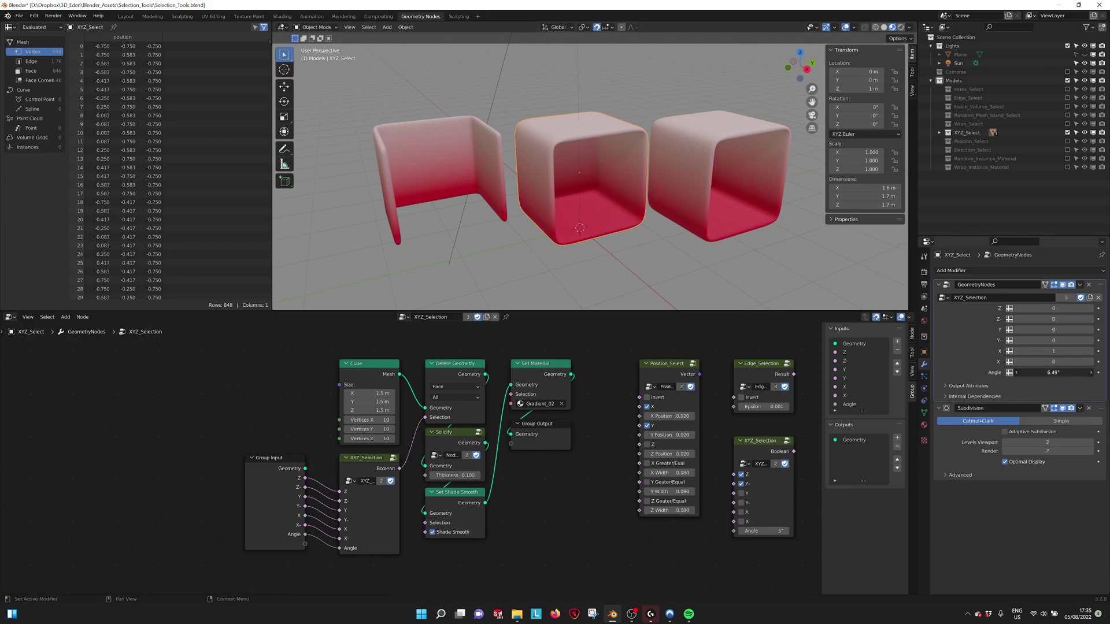
mouse_move(1064, 372)
mouse_down()
mouse_move(1040, 372)
mouse_move(1064, 368)
mouse_up()
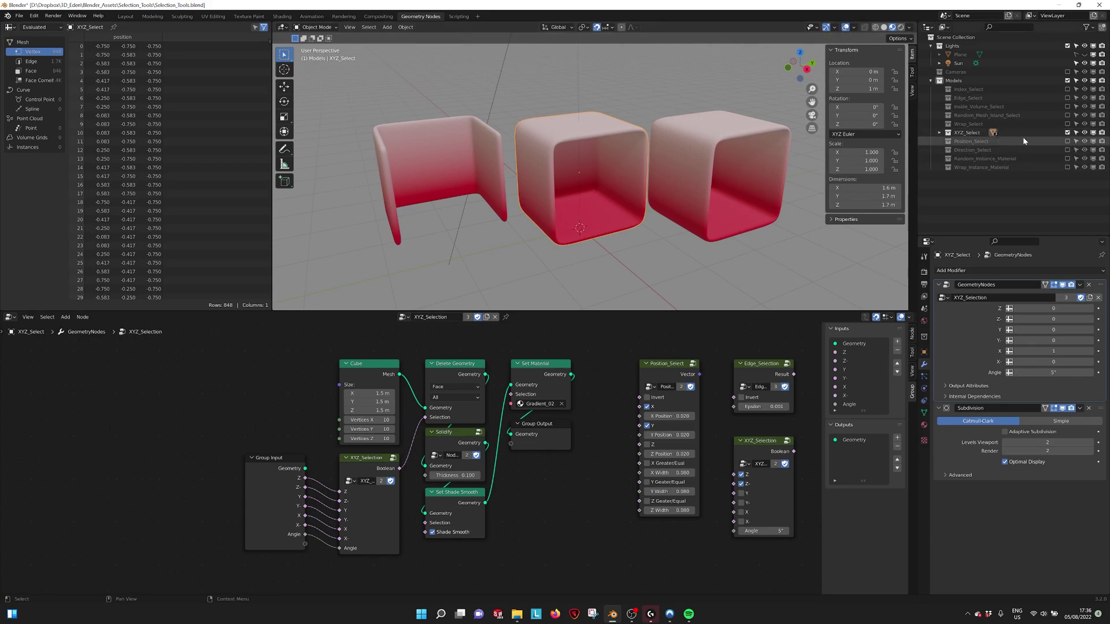
- Swap XYZ_Select for Position_Select and select the middle shape
click(1066, 132)
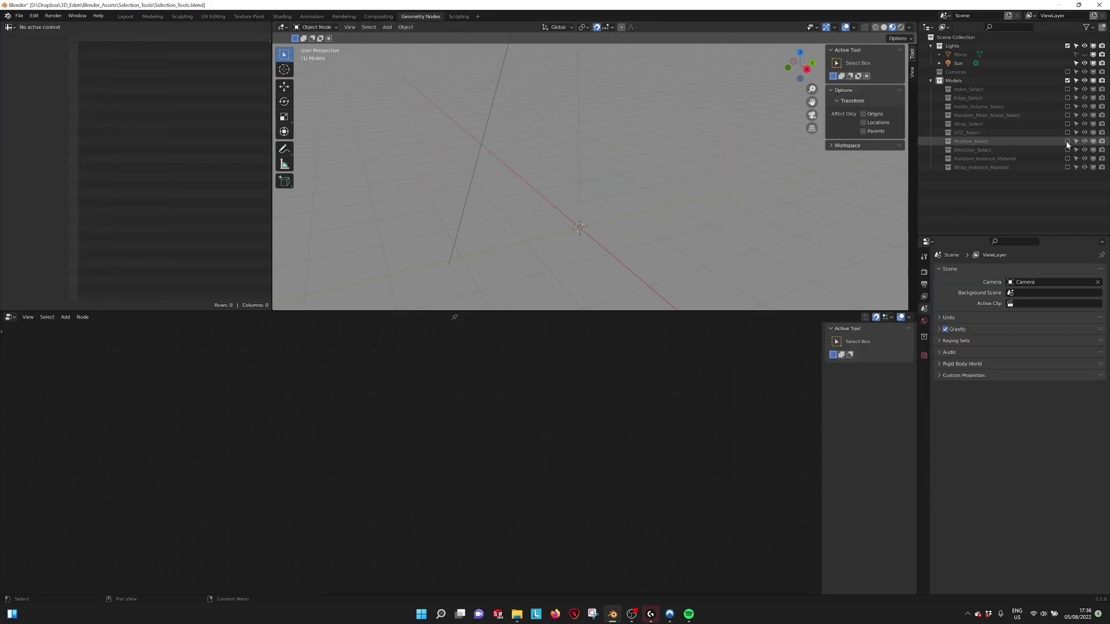
click(1067, 141)
click(575, 155)
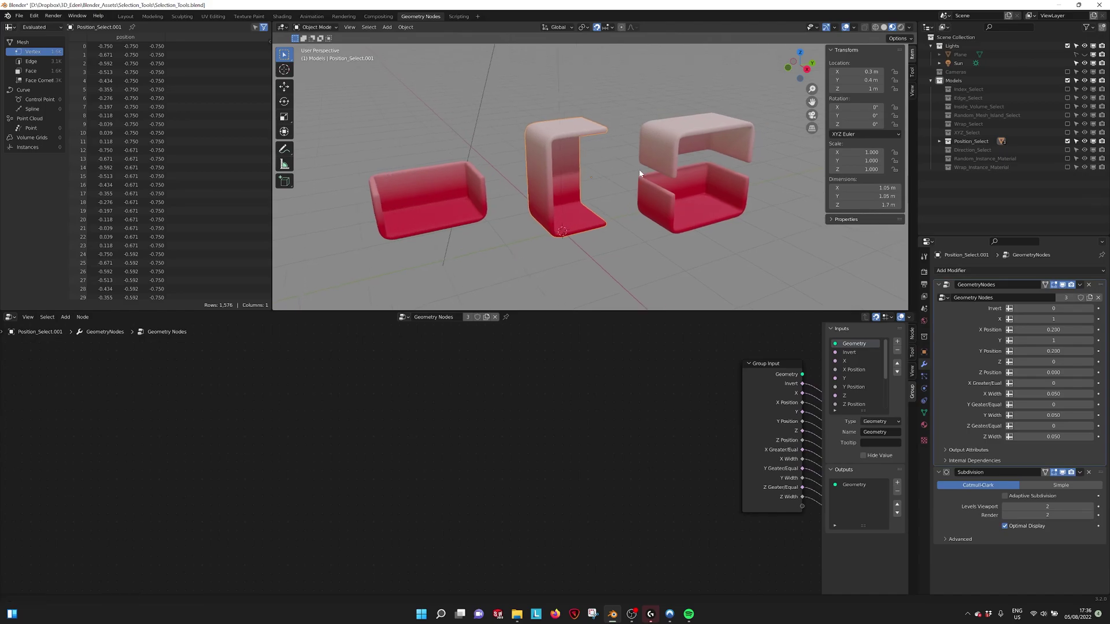
middle_drag(748, 341, 510, 390)
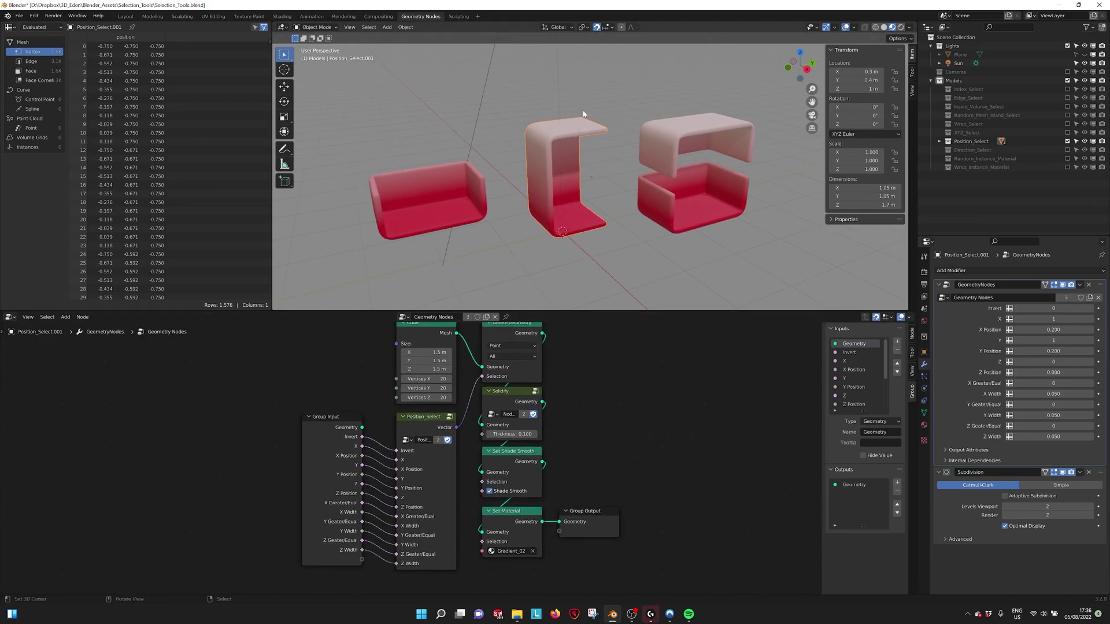
- Set X to 0, turn it back on, and raise X Position to 0.100
click(1027, 318)
text(0)
key(Return)
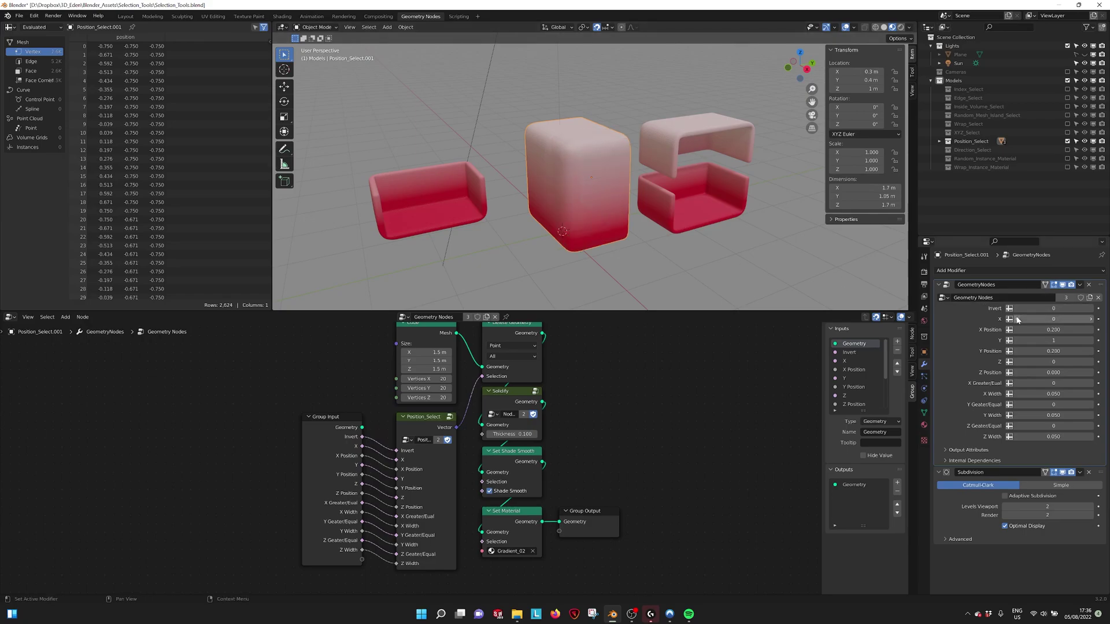
click(1092, 320)
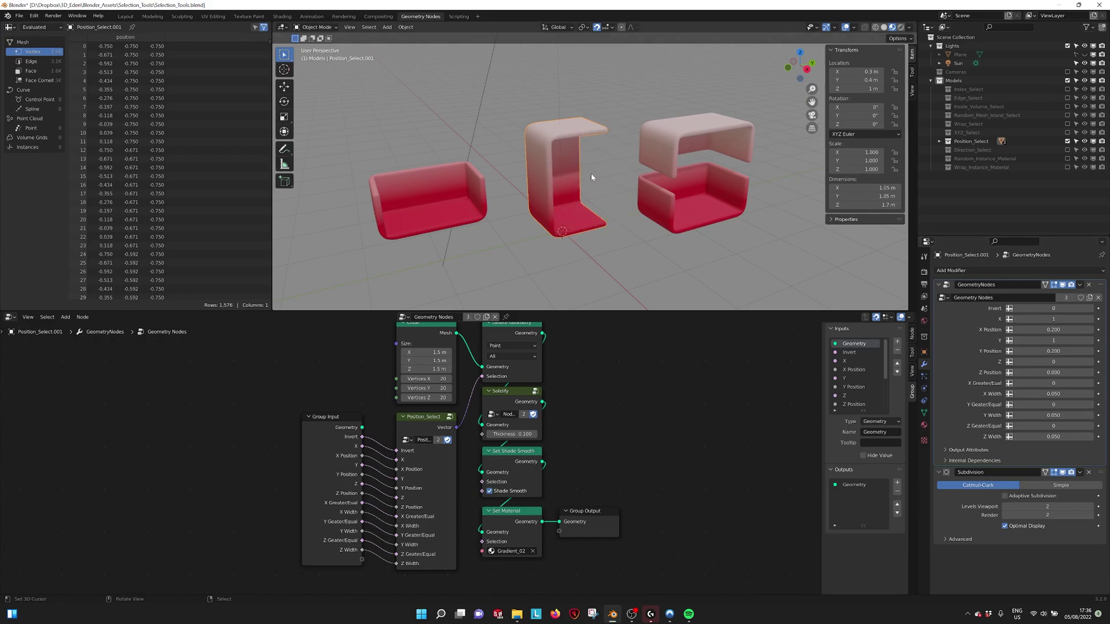
middle_drag(593, 184, 616, 153)
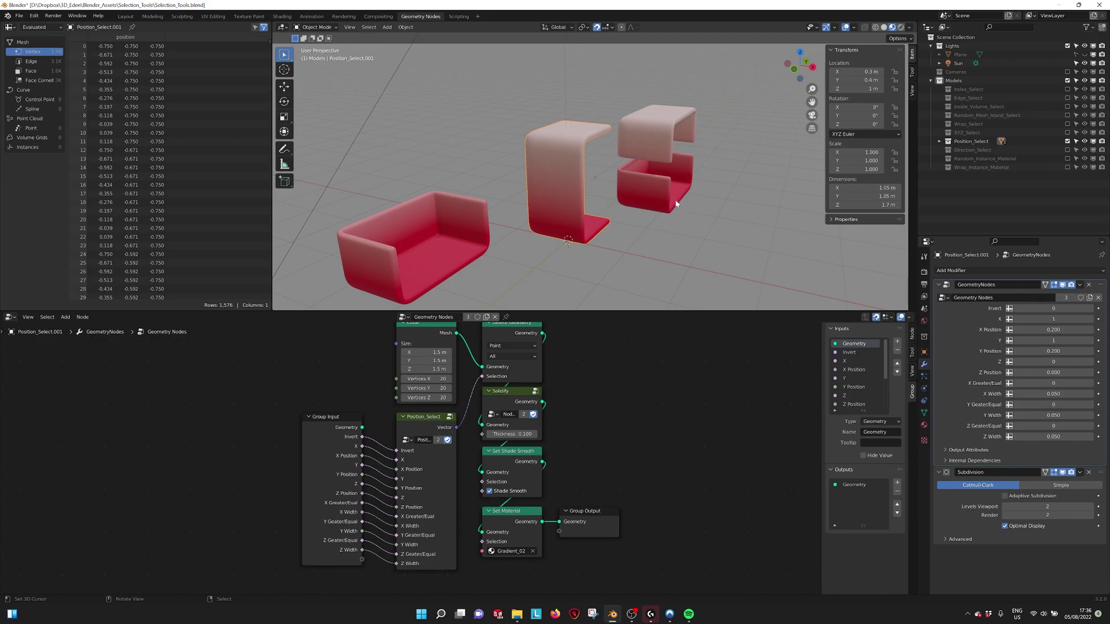
middle_drag(676, 204, 641, 206)
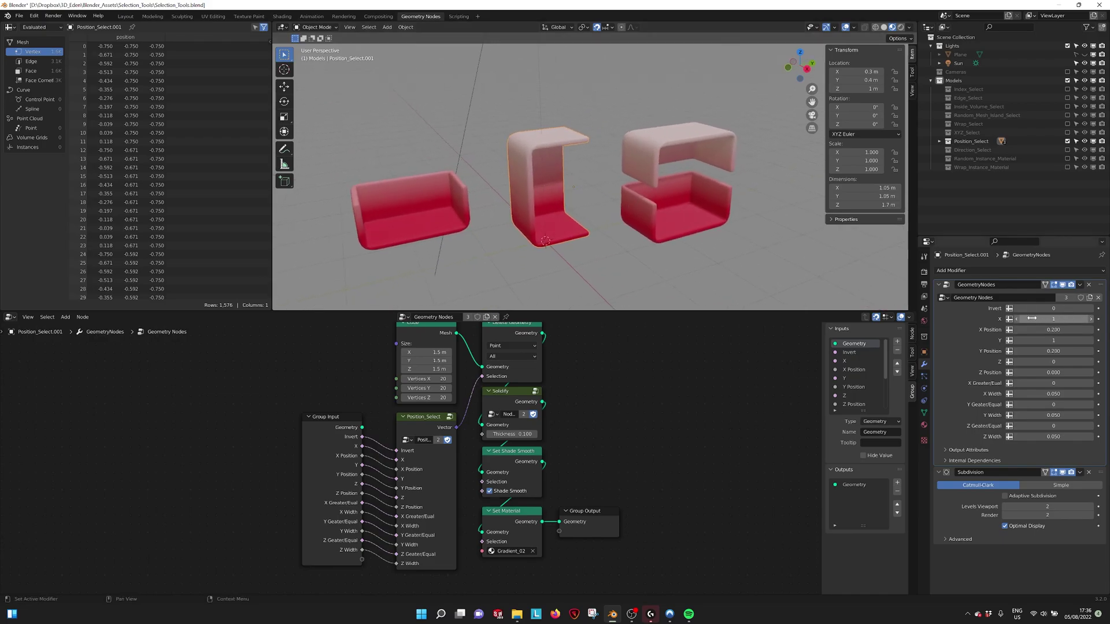
drag(1034, 329, 1074, 330)
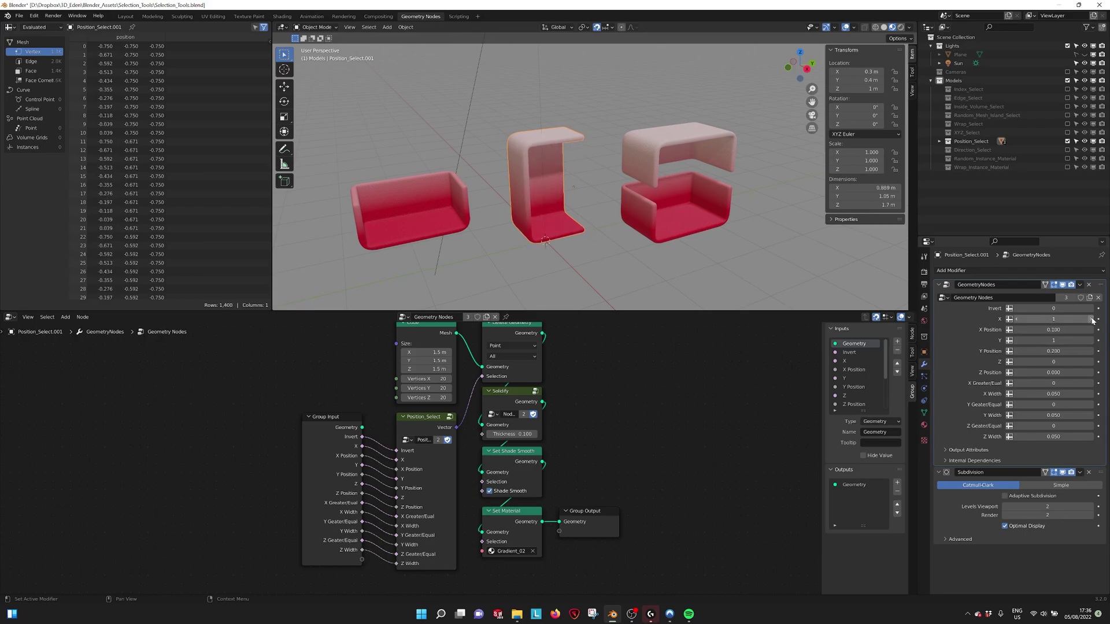
- Turn the middle shape's X and Y splits off and back on
click(1015, 319)
middle_drag(508, 191, 578, 220)
click(1016, 341)
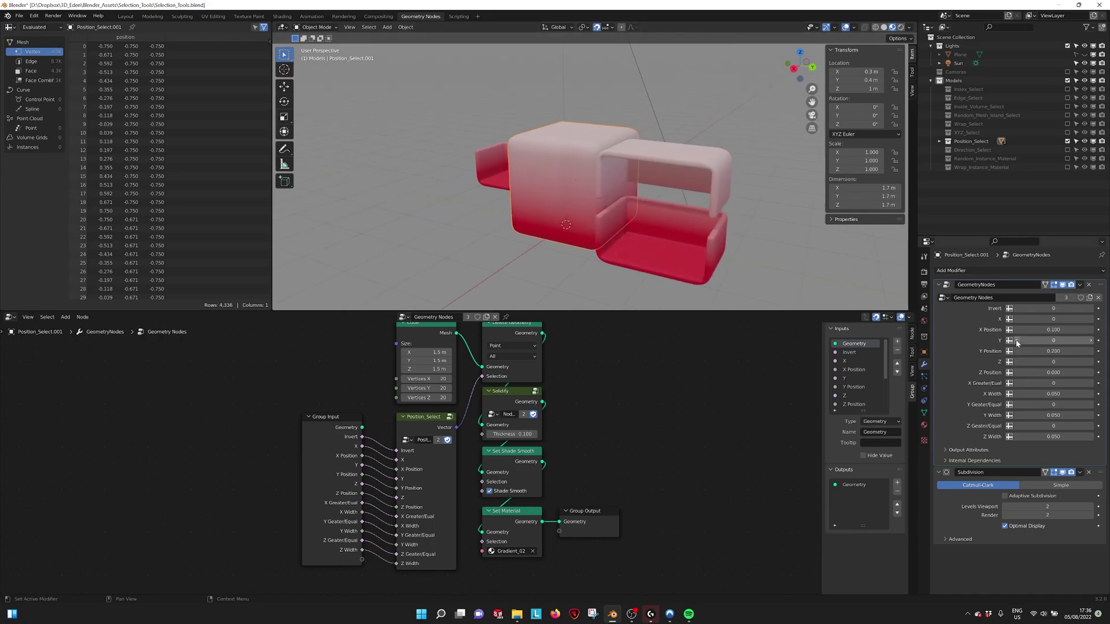
click(1092, 340)
click(1091, 319)
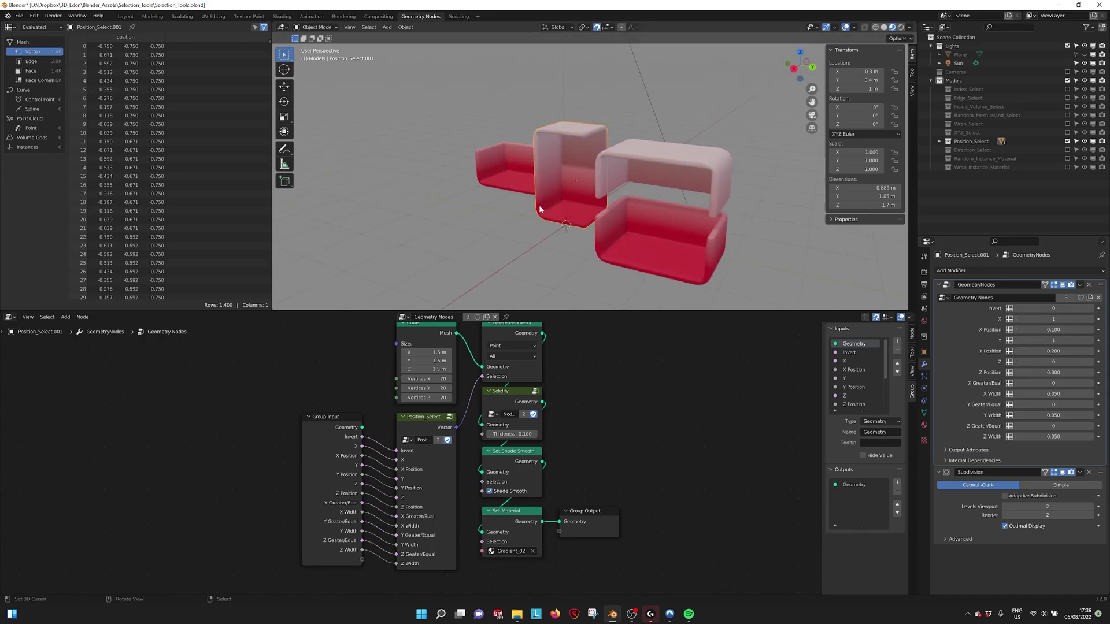
middle_drag(540, 209, 591, 226)
- On the right-hand shape, flip the Z split and back, then widen the Z gap slightly
click(662, 211)
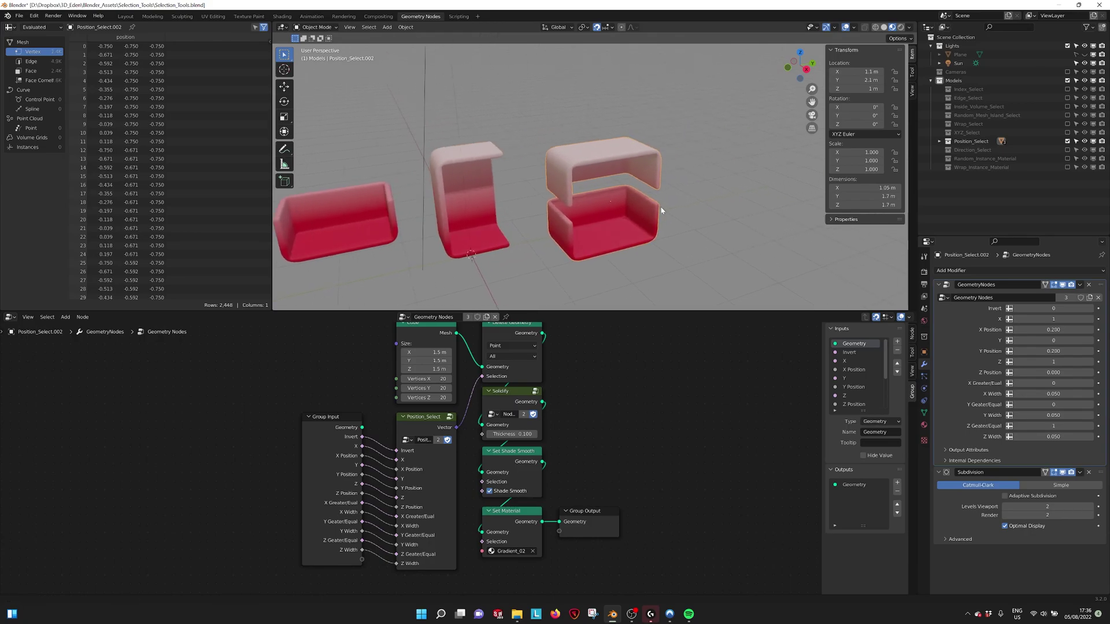
middle_drag(662, 211, 596, 192)
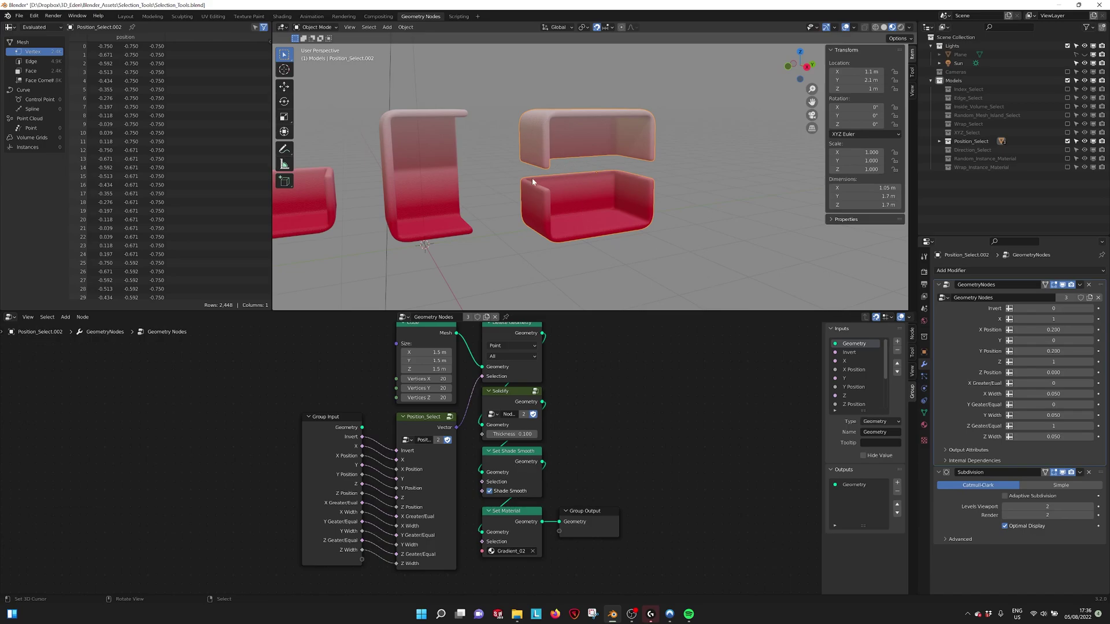
middle_drag(575, 190, 588, 195)
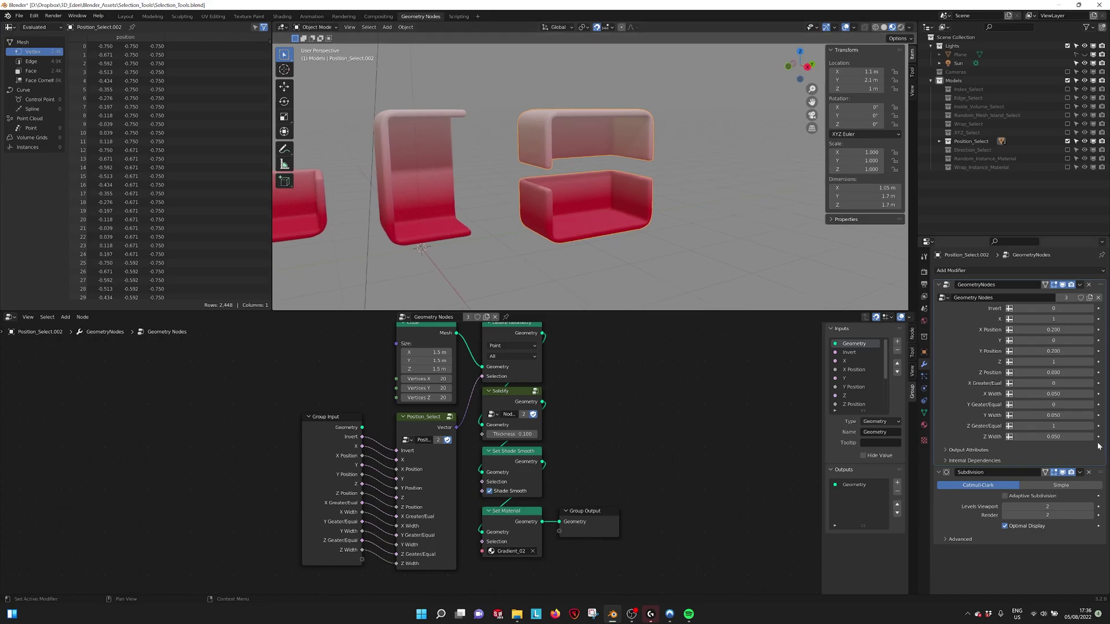
click(1016, 427)
click(1090, 426)
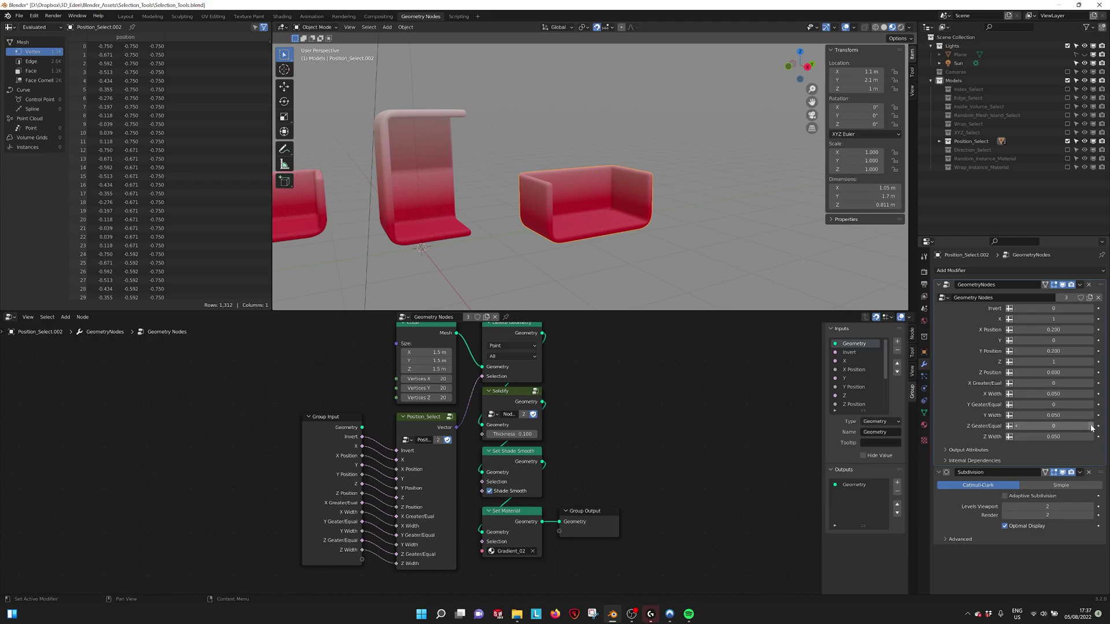
drag(1075, 436, 1034, 405)
- Enable the X split with X Width 0.064 and X Position 0.017
click(1090, 384)
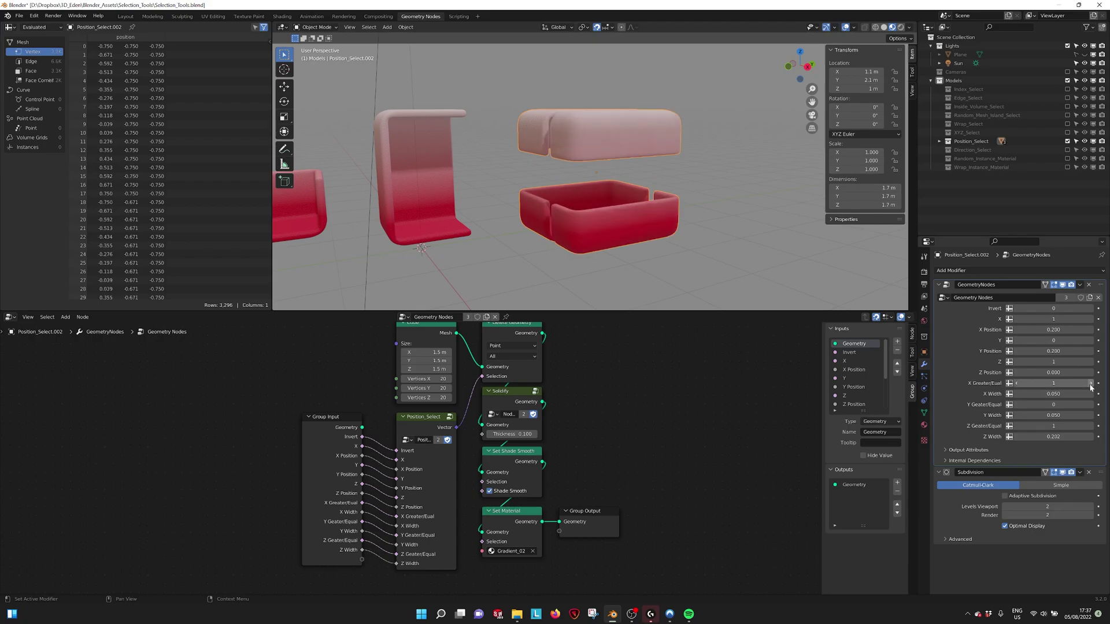
middle_drag(573, 202, 613, 211)
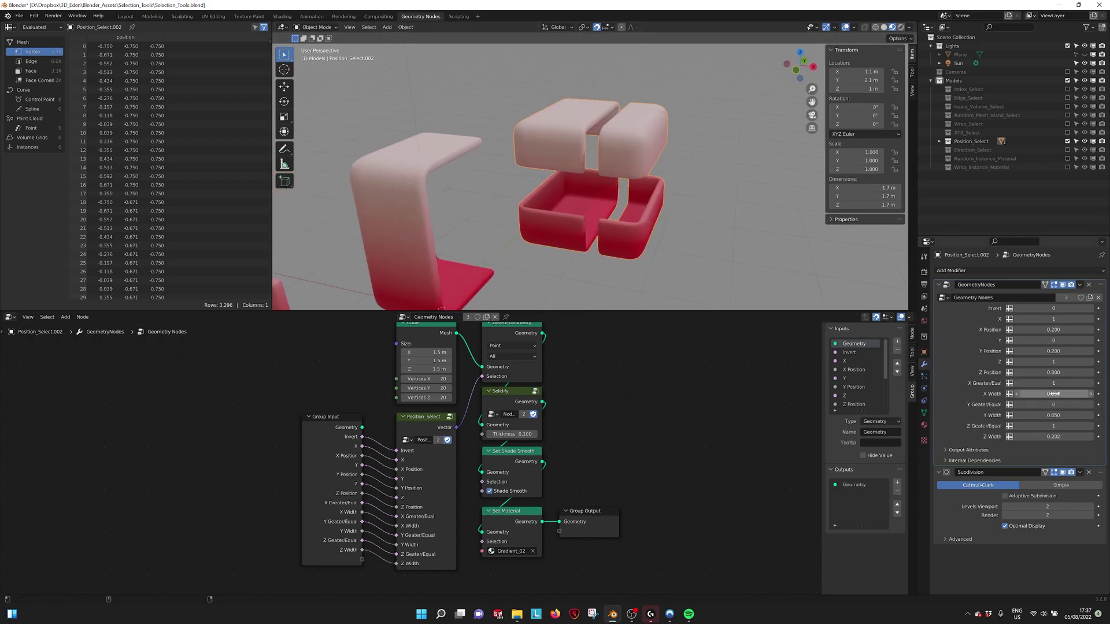
mouse_move(1053, 394)
mouse_down()
mouse_move(1069, 394)
mouse_move(1046, 393)
mouse_up()
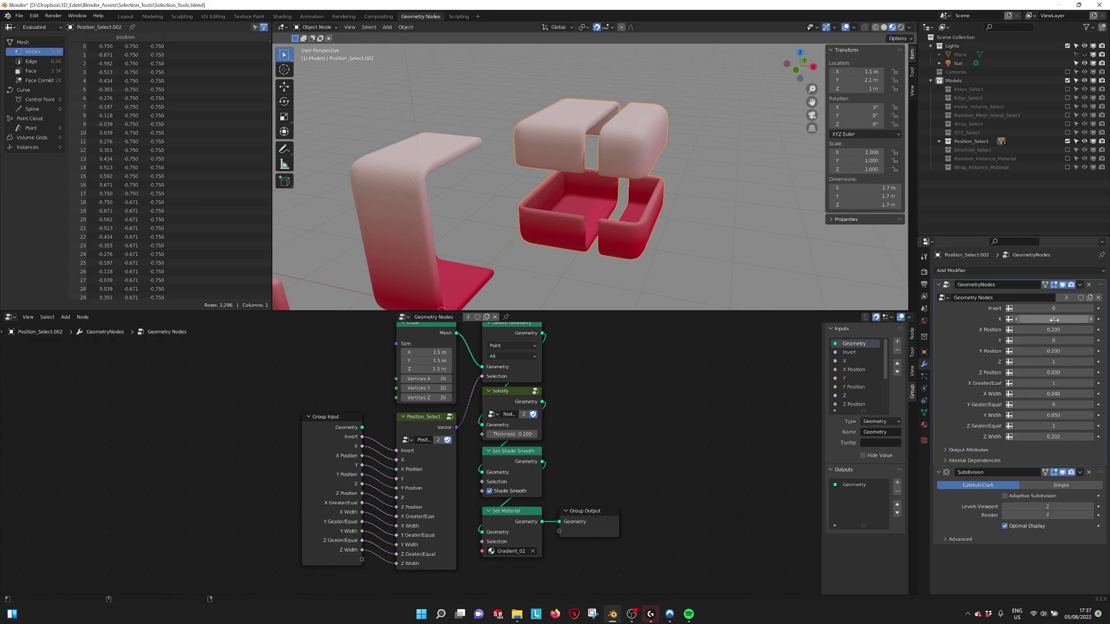
mouse_move(1053, 330)
mouse_down()
mouse_move(1086, 330)
mouse_move(944, 329)
mouse_move(1035, 329)
mouse_up()
scroll(639, 217, down, 5)
middle_drag(639, 216, 596, 213)
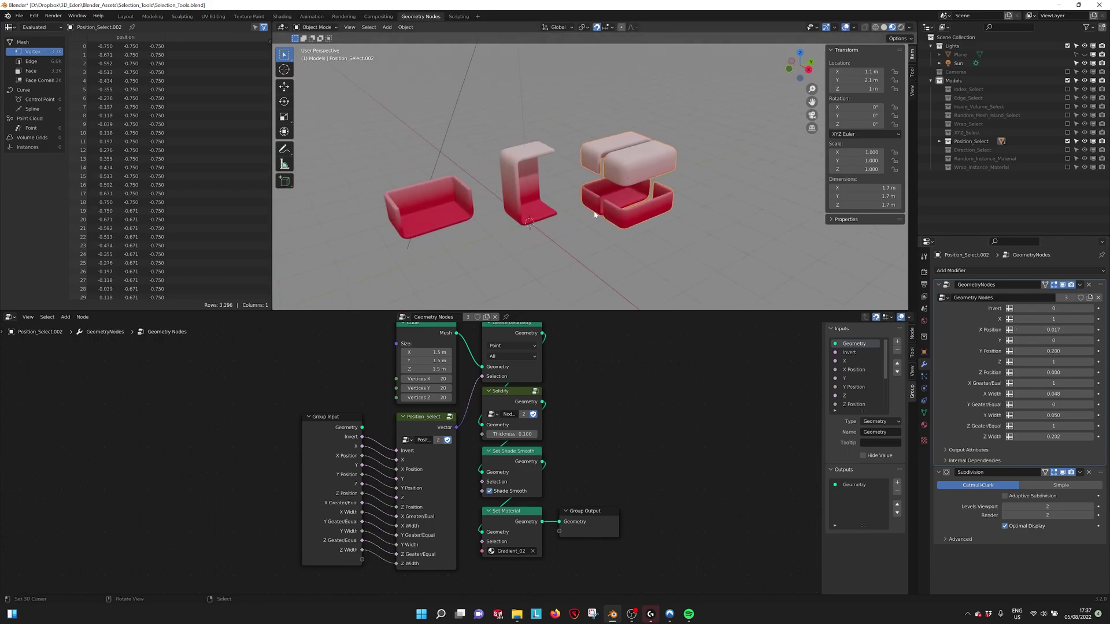
scroll(595, 214, up, 3)
middle_drag(610, 170, 513, 111)
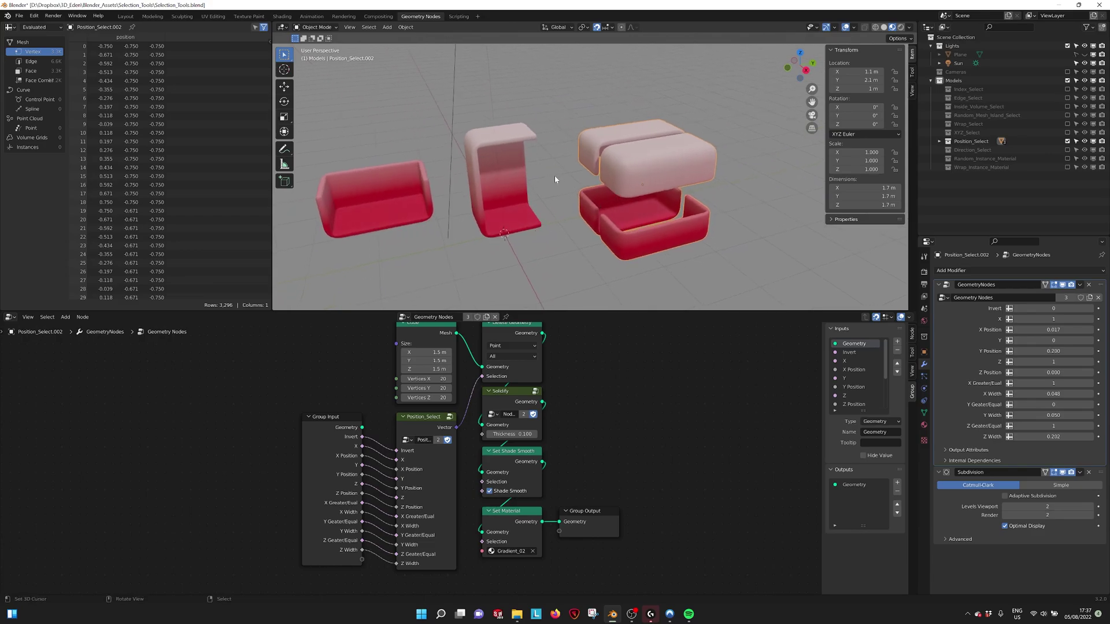
middle_drag(555, 179, 528, 188)
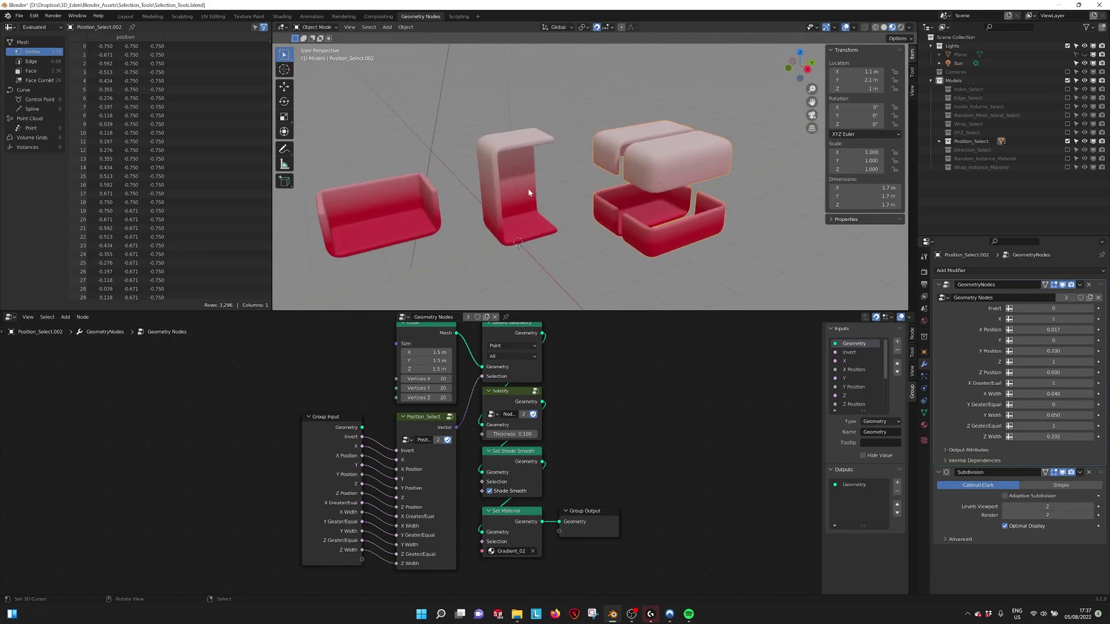
- Swap Position_Select for Direction_Select and select the middle spiky sphere
click(1067, 142)
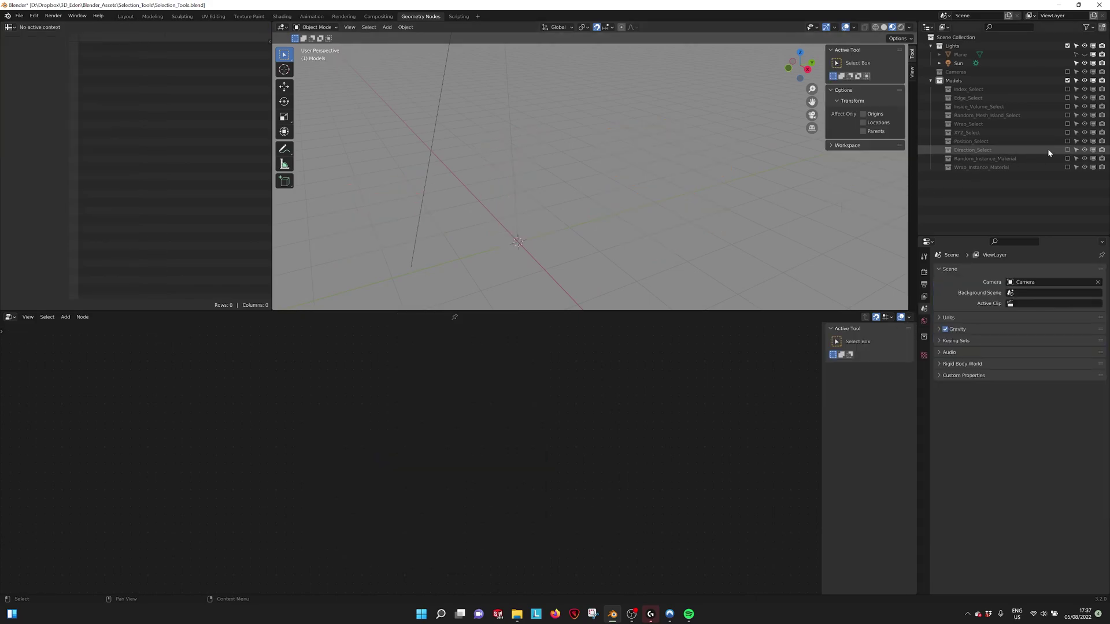
click(1067, 149)
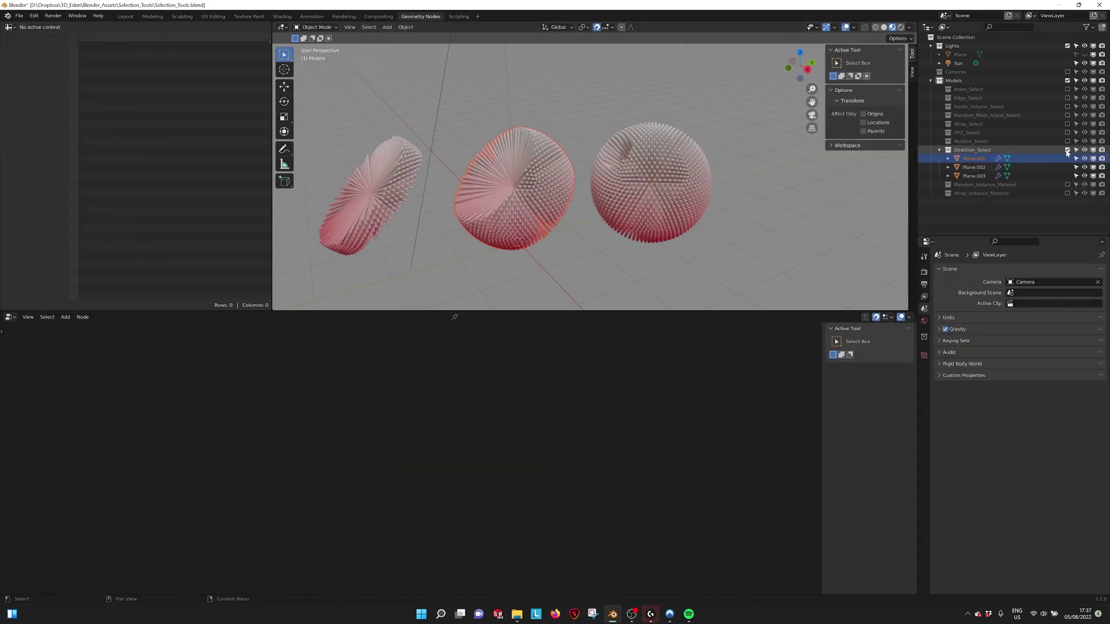
click(540, 191)
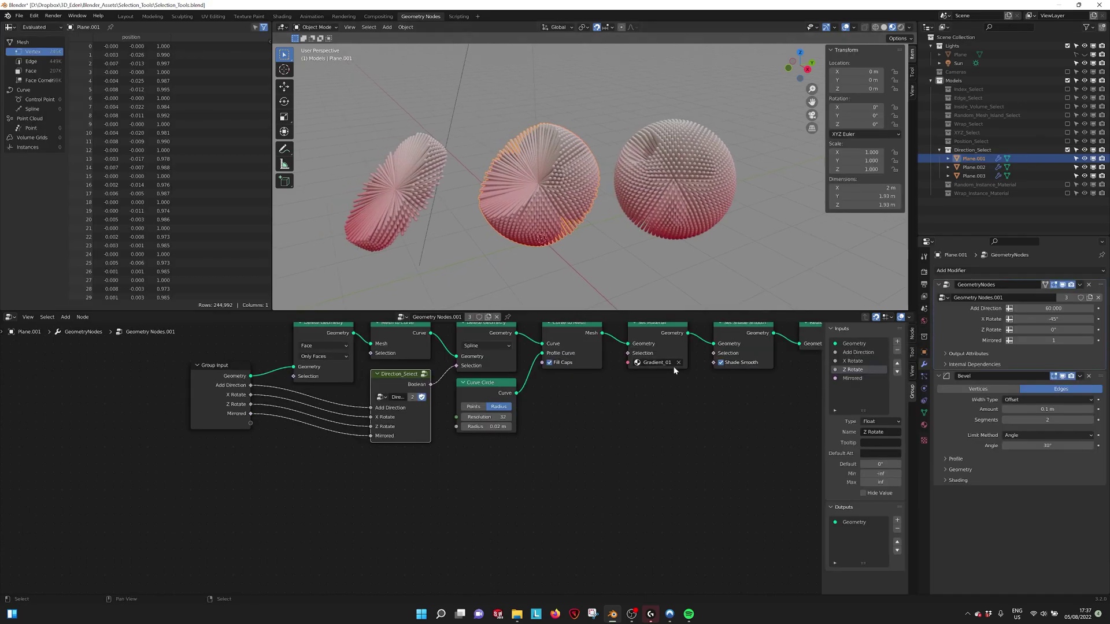
key(Home)
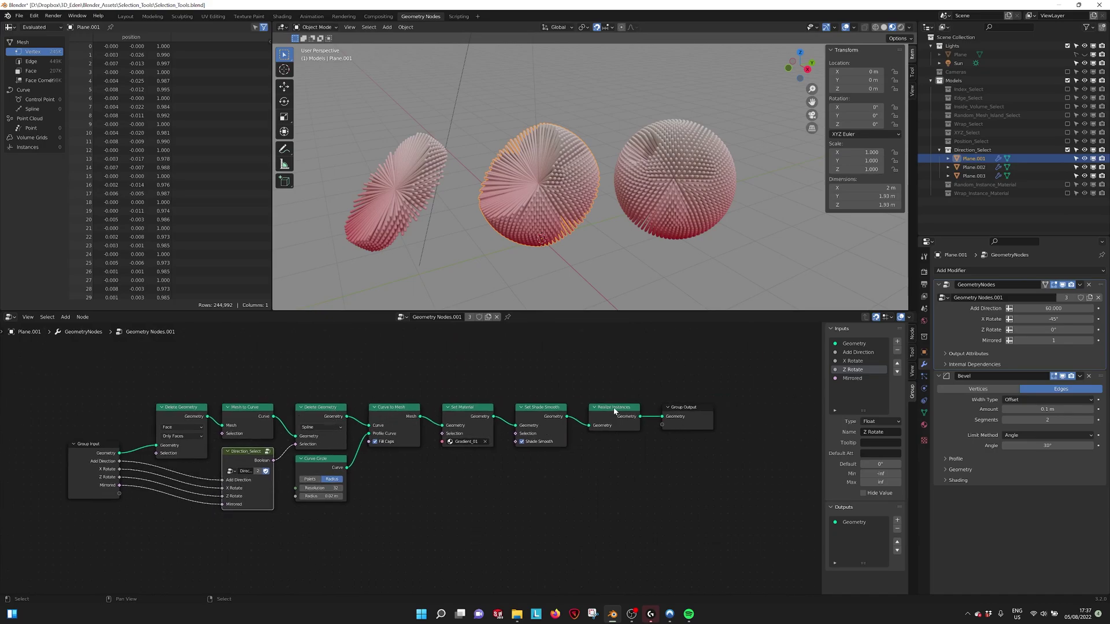
key(Home)
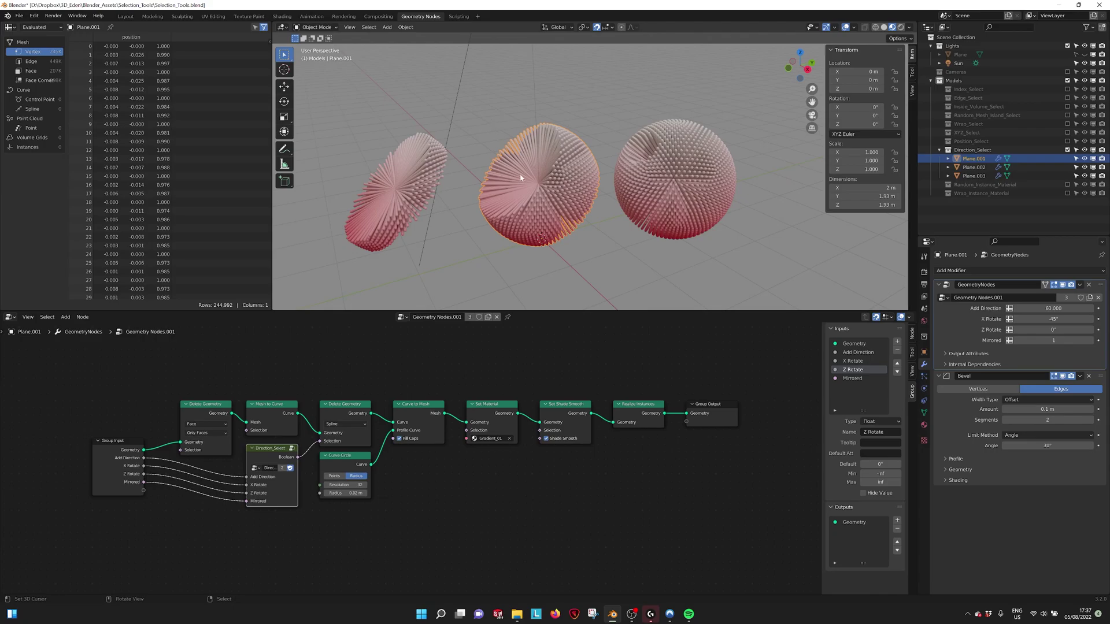
key(Home)
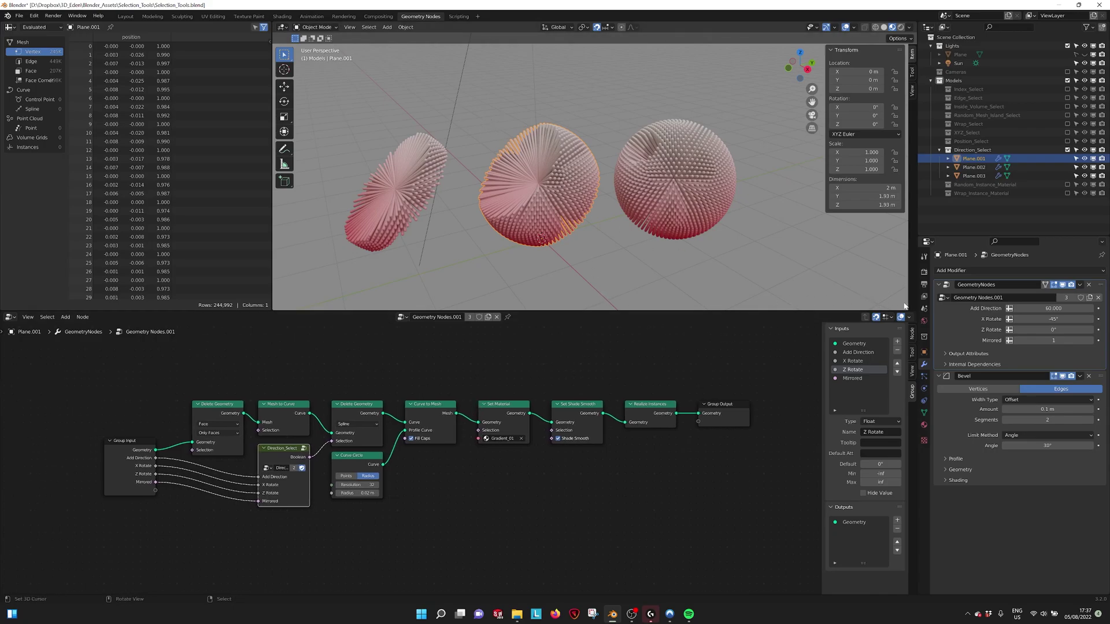
- Try Add Direction values of about 57.4, then 10 and 20
mouse_move(1053, 308)
mouse_down()
mouse_move(1017, 308)
mouse_move(1064, 327)
mouse_up()
click(1052, 309)
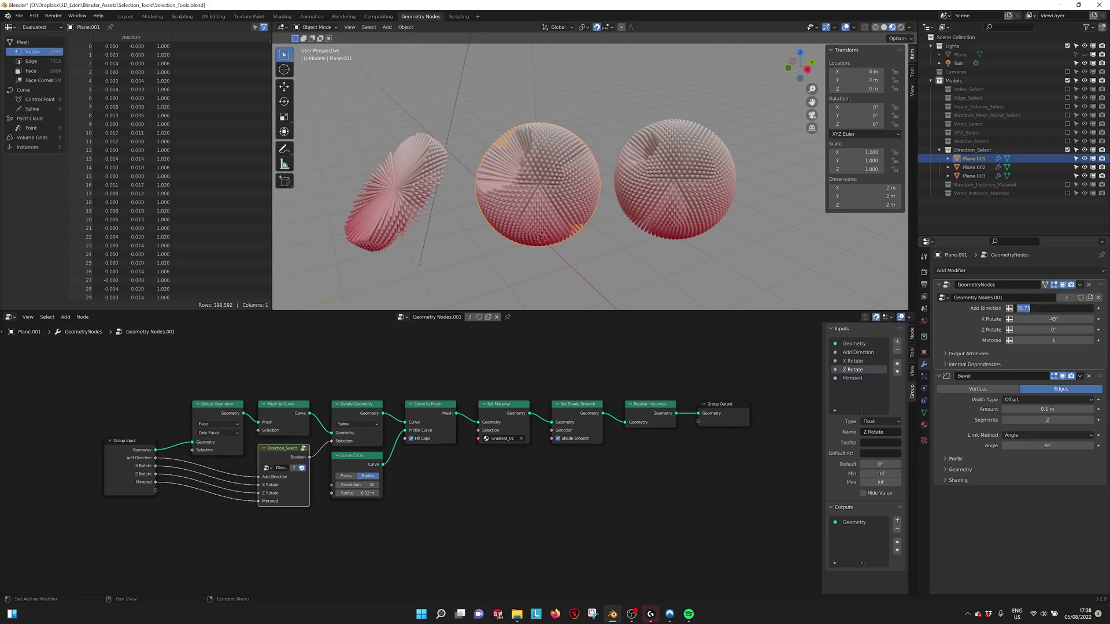
text(10)
key(Return)
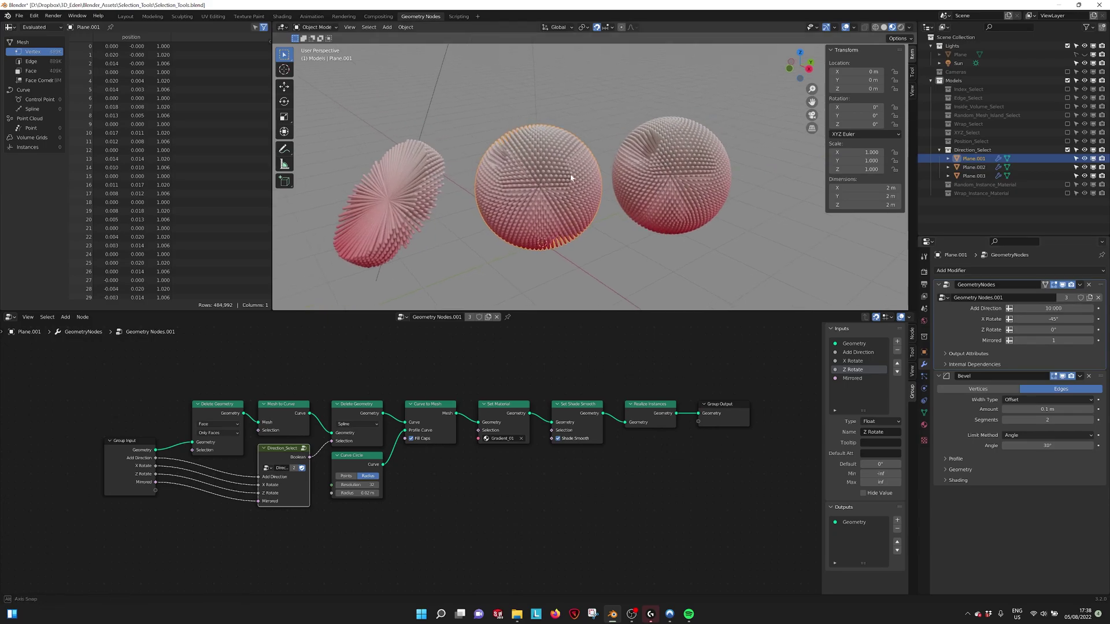
middle_drag(573, 178, 517, 184)
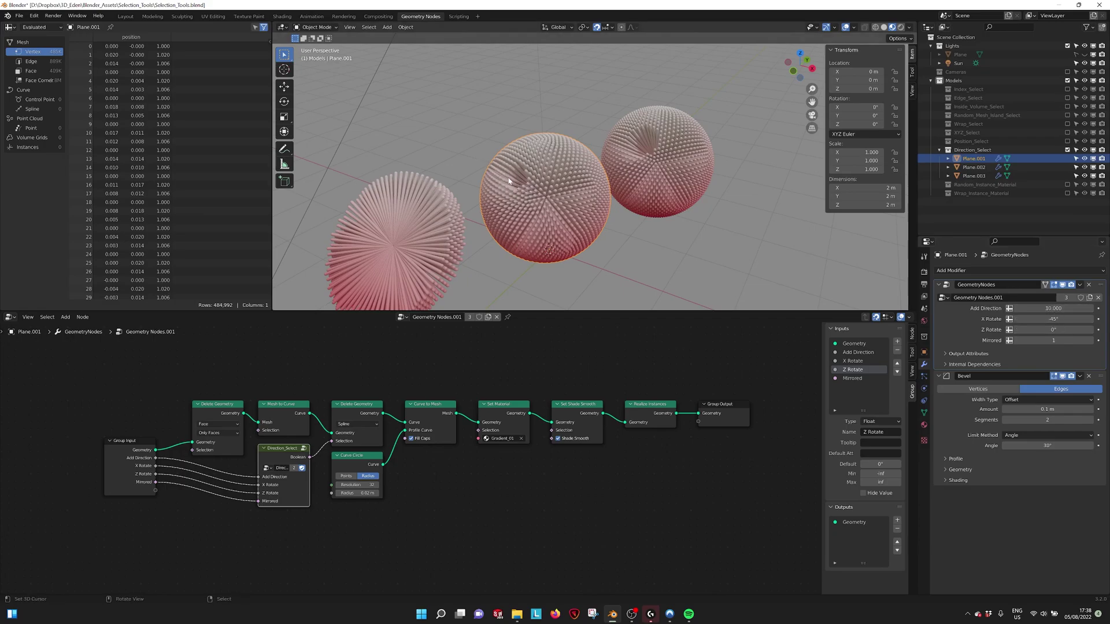
click(1052, 308)
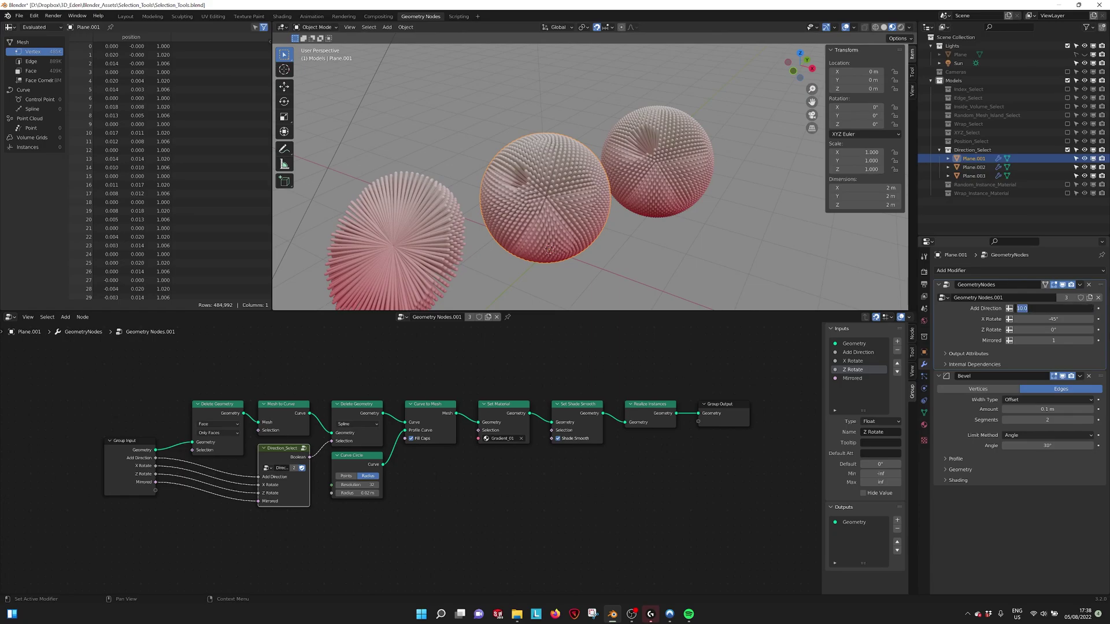
text(20)
key(Return)
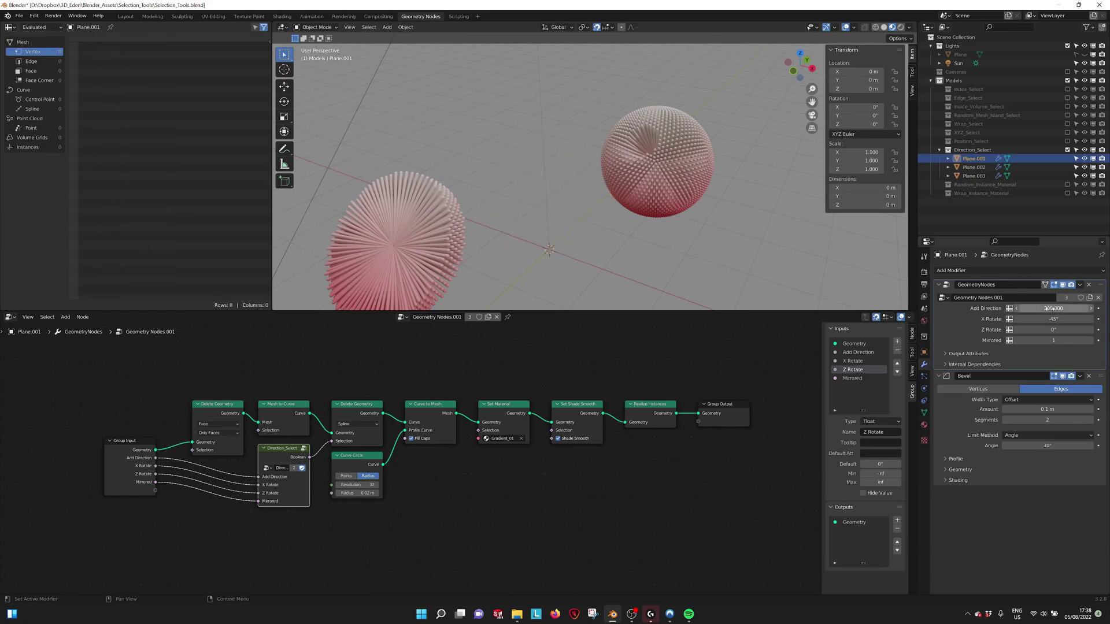
- Enter Add Direction 20, then 90, and finally settle on 45
click(1048, 308)
text(20)
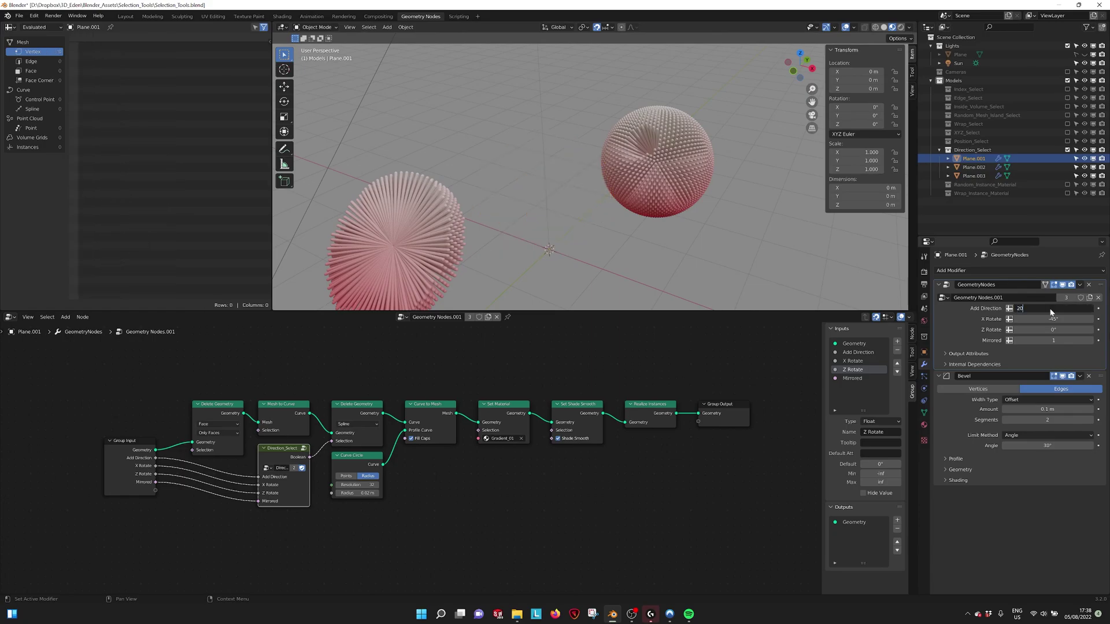
key(Return)
middle_drag(604, 230, 545, 186)
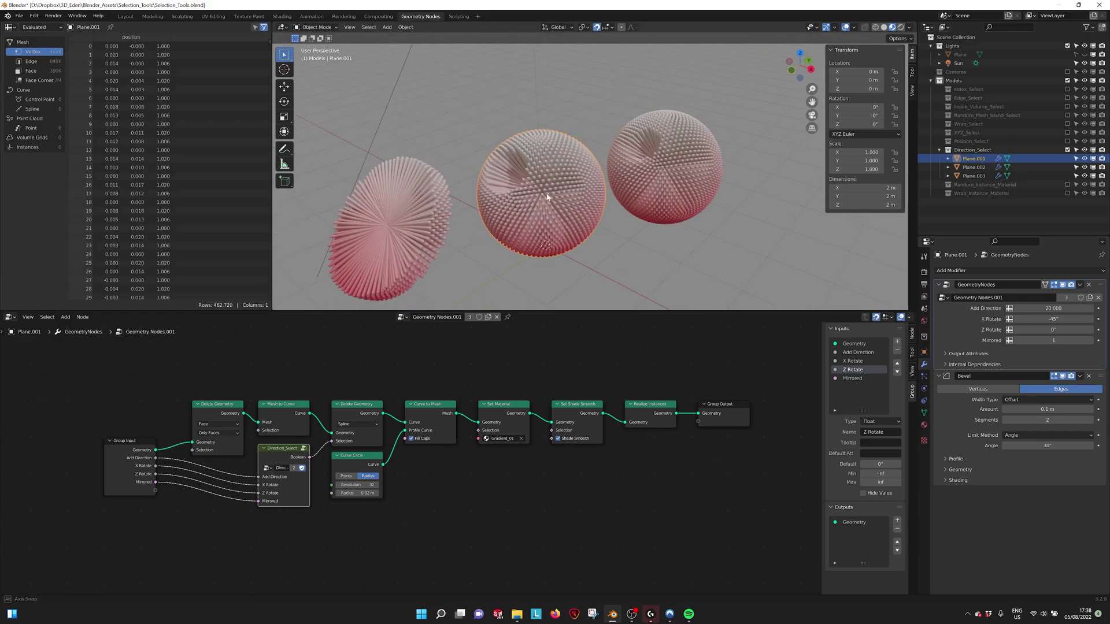
click(1049, 308)
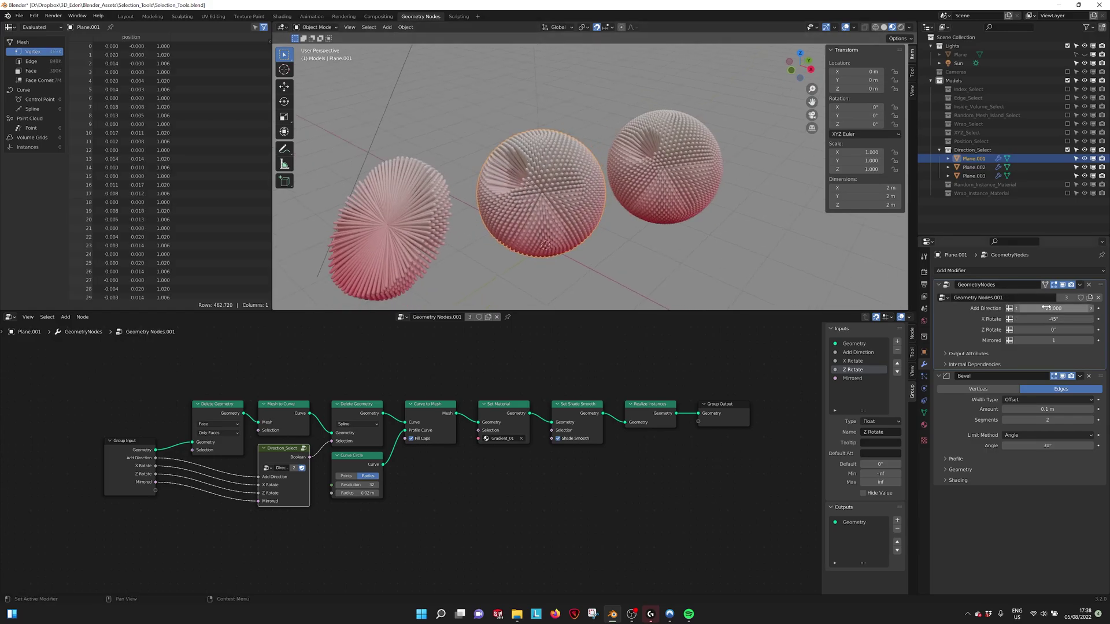
text(90)
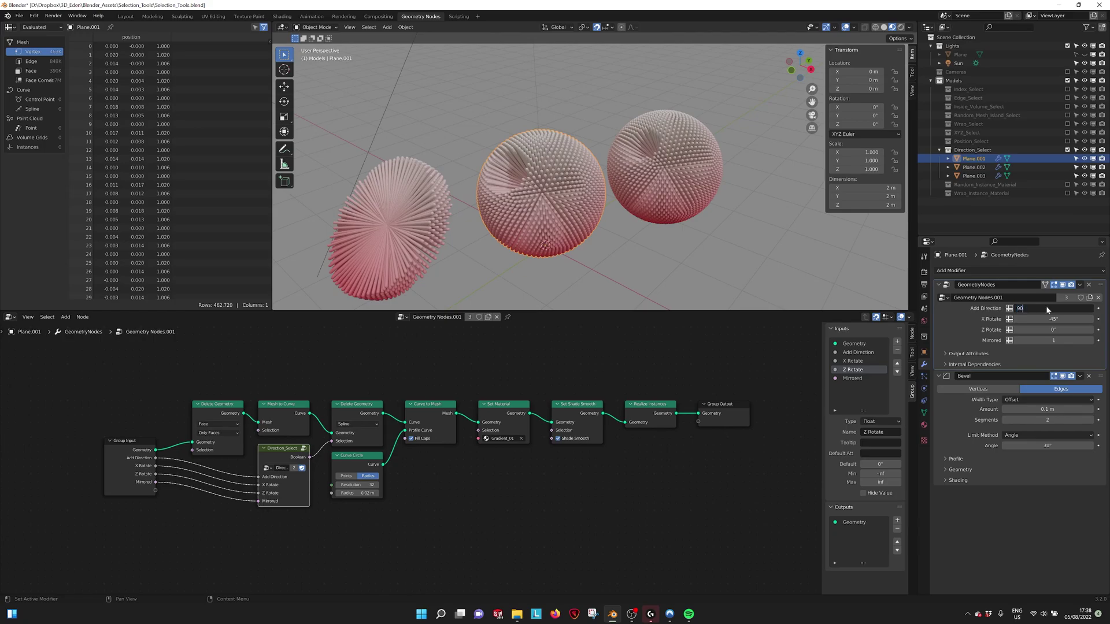
key(Return)
click(1045, 307)
text(4)
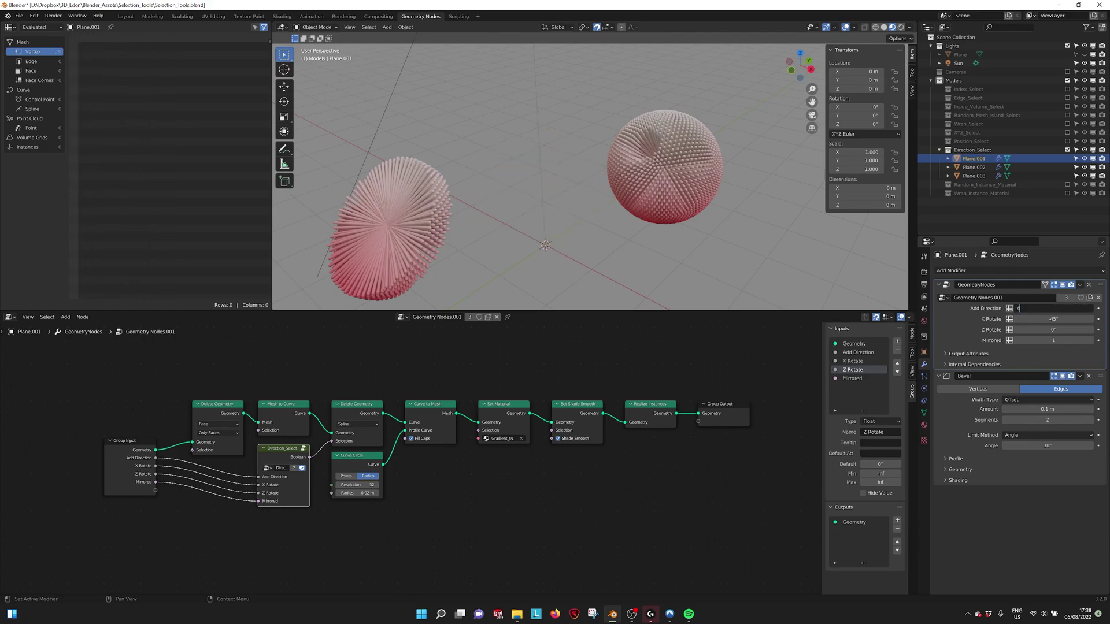
text(5)
key(Return)
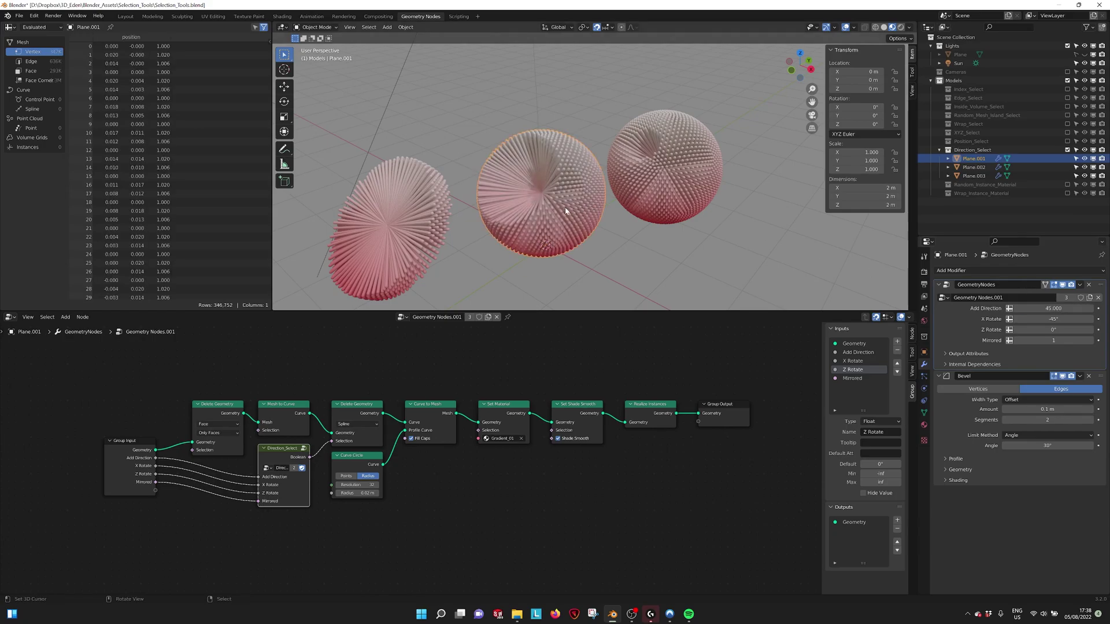
middle_drag(566, 211, 535, 153)
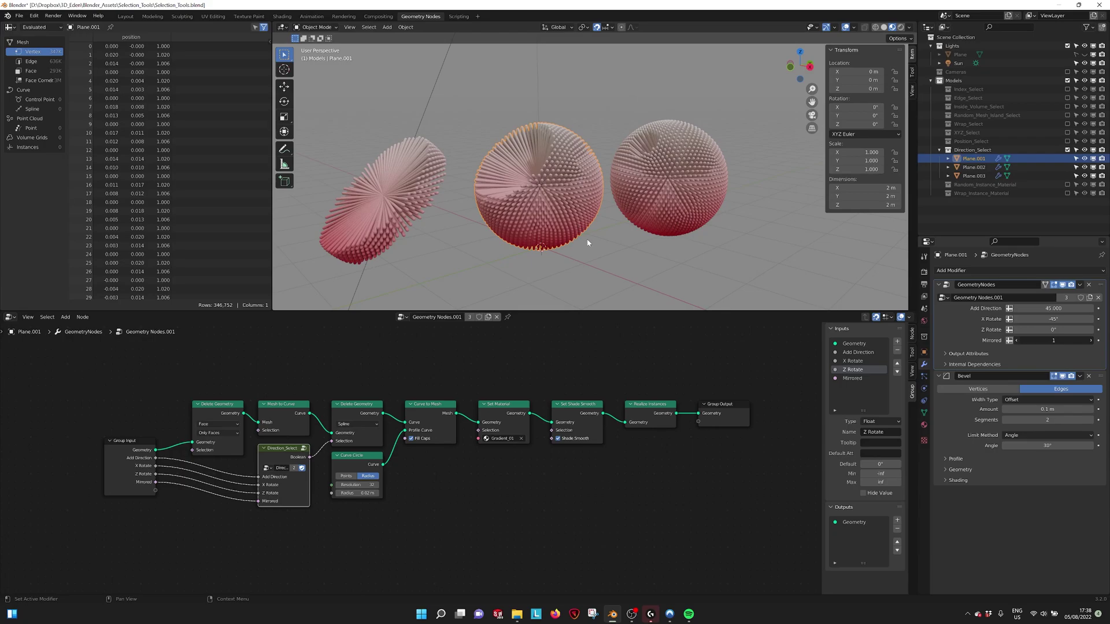
- Set the middle sphere's Add Direction to 90, then settle on 10
middle_drag(588, 243, 609, 234)
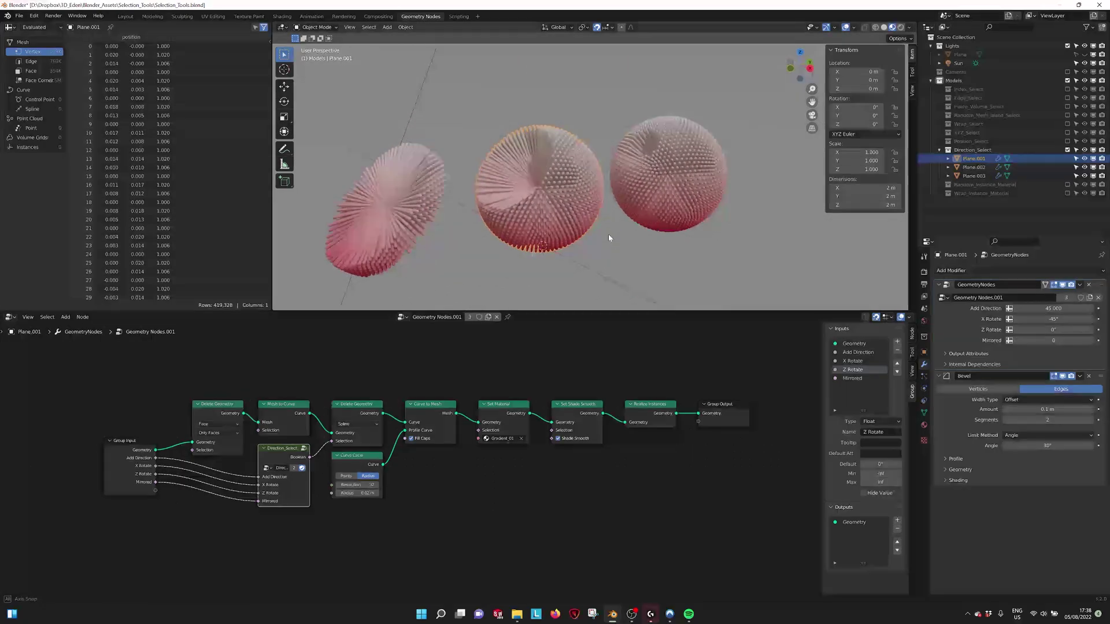
click(1051, 308)
text(90)
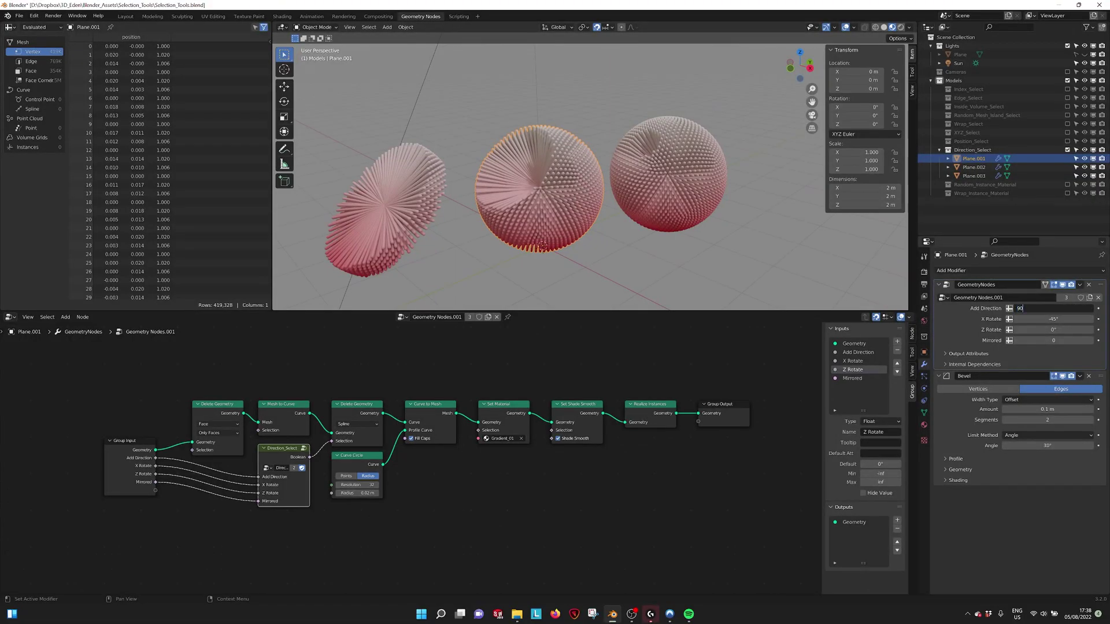
key(Return)
middle_drag(602, 211, 651, 215)
click(1059, 308)
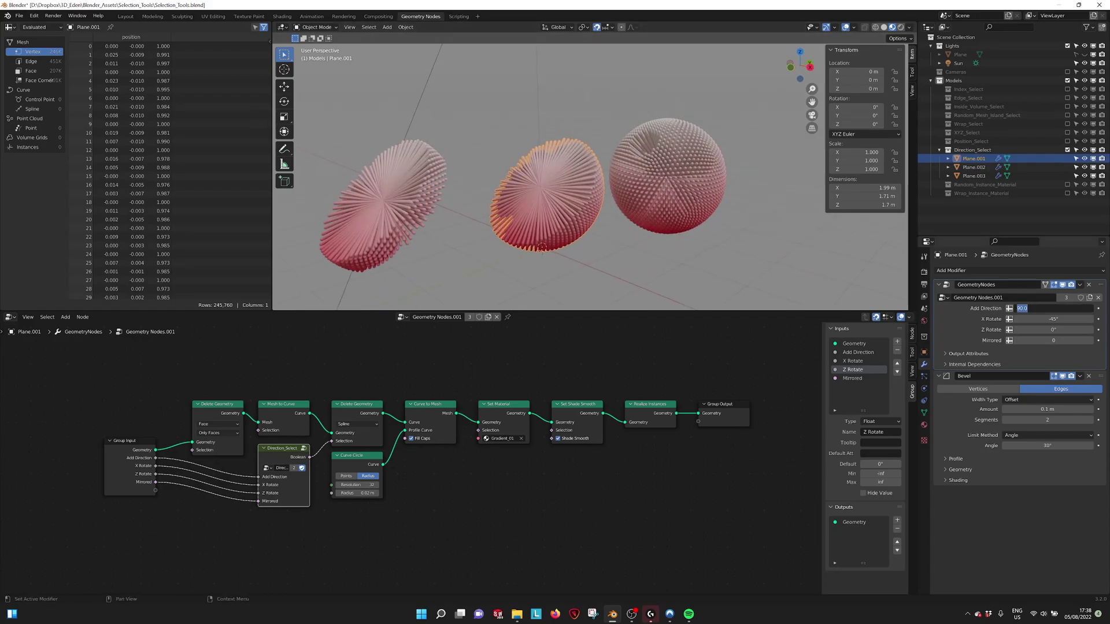
text(10)
key(Return)
- Try a Z Rotate of 45° on the direction selection
middle_drag(557, 168, 540, 169)
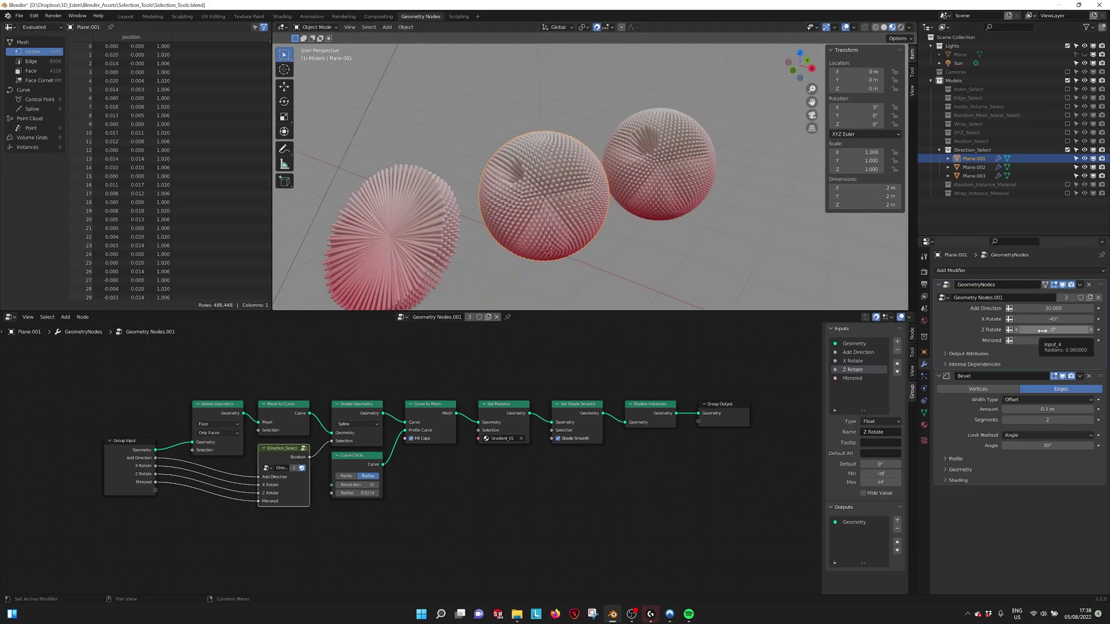
drag(1049, 330, 1048, 330)
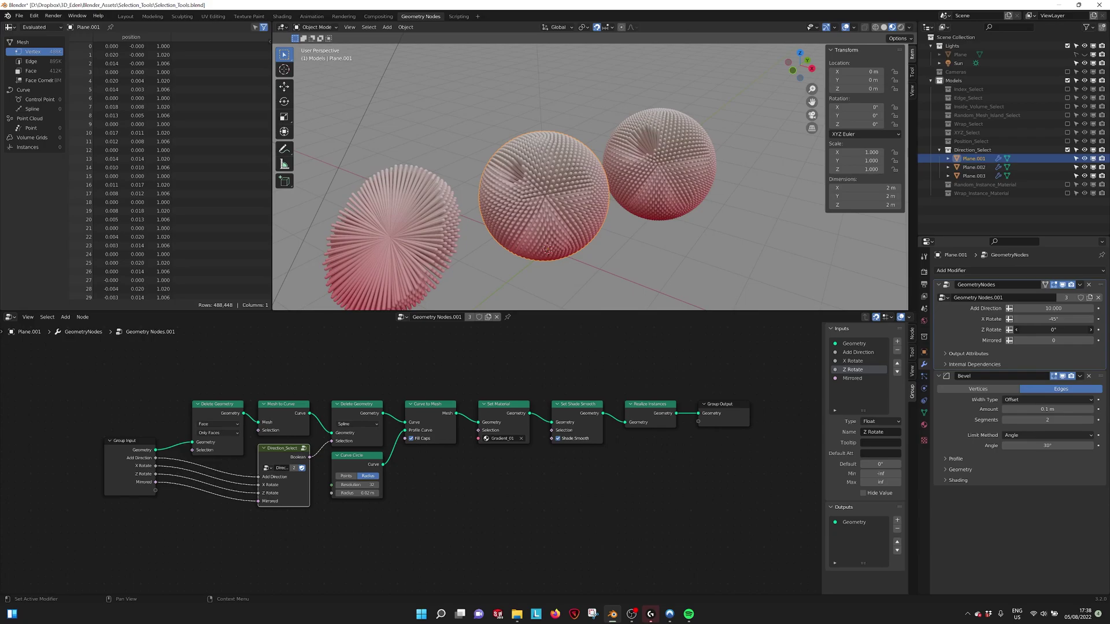
drag(1048, 330, 1045, 333)
click(1052, 333)
text(45)
key(Return)
middle_drag(509, 174, 535, 134)
- Reset Z Rotate to 0° and line up the three spheres
scroll(550, 181, up, 3)
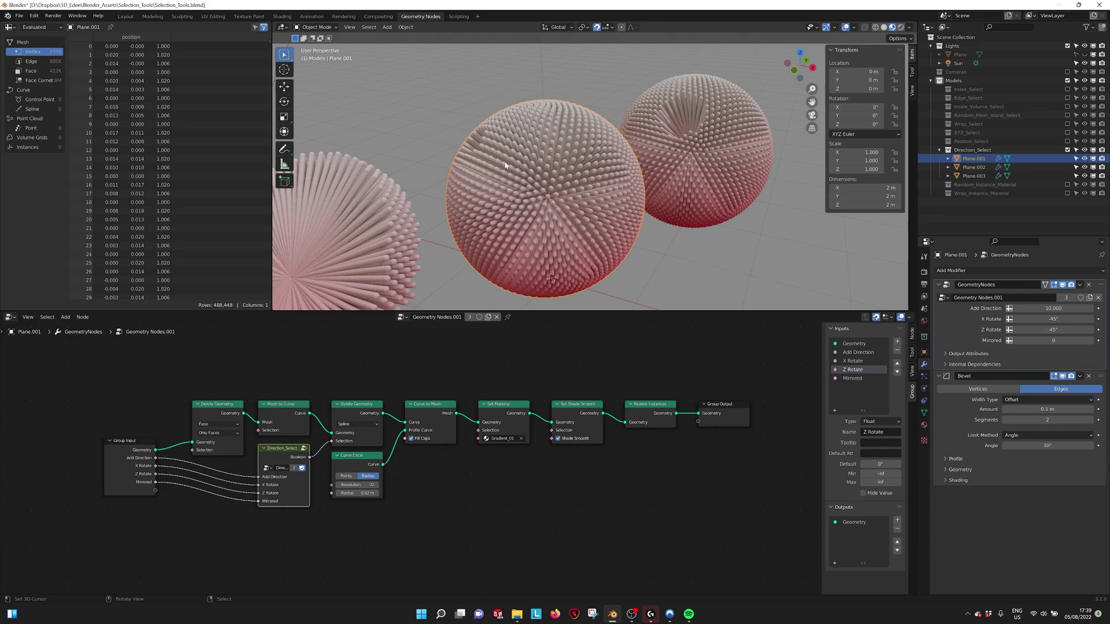
scroll(505, 166, down, 3)
middle_drag(505, 166, 757, 268)
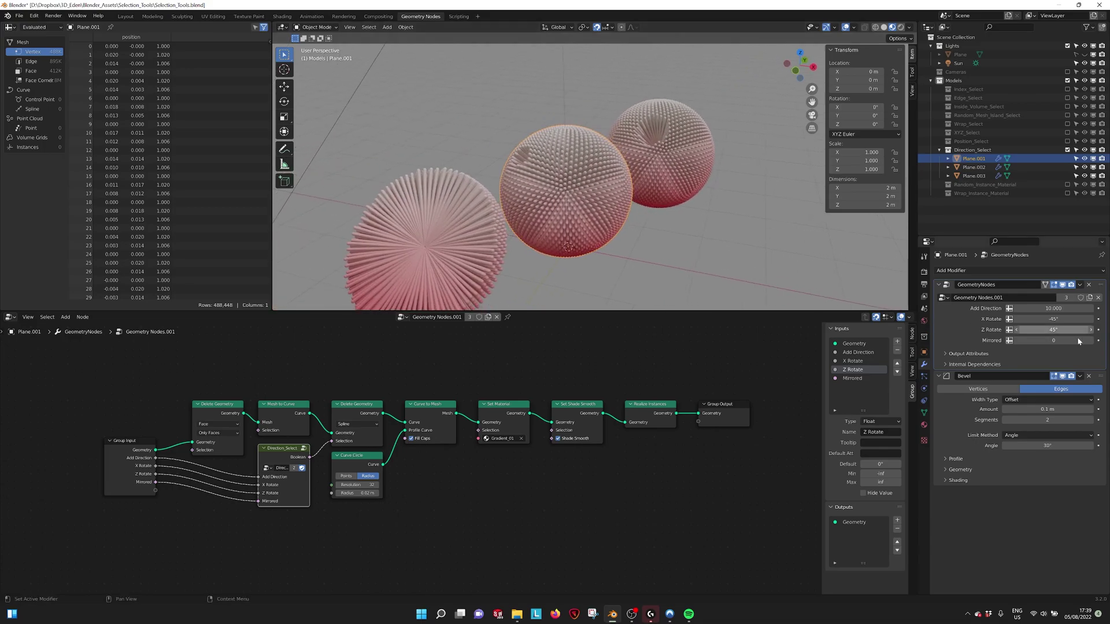
click(1056, 331)
text(0)
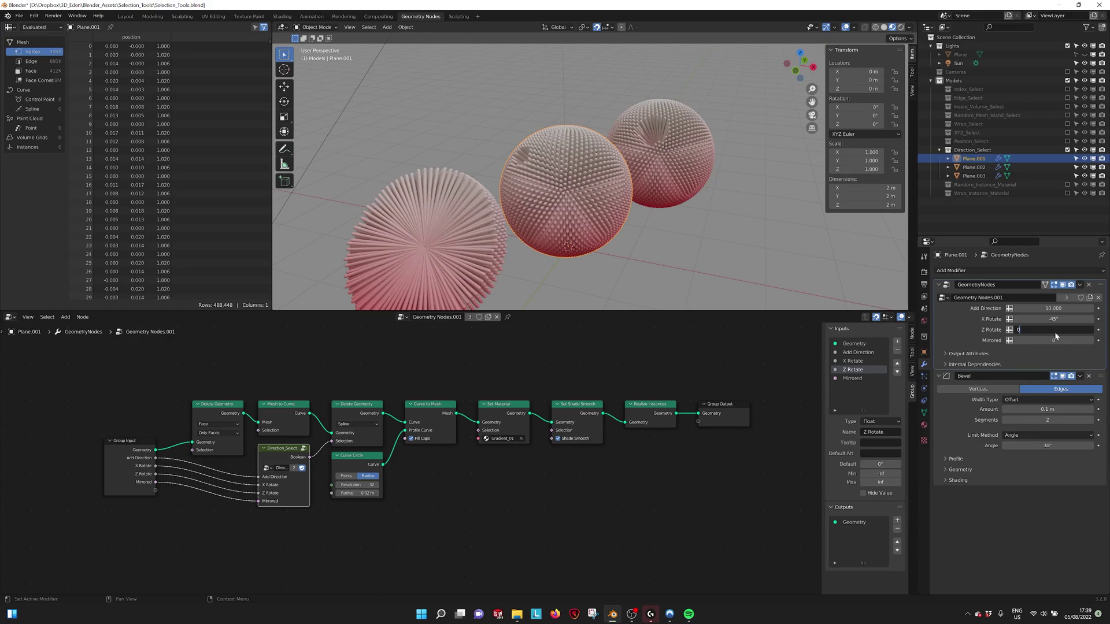
key(Return)
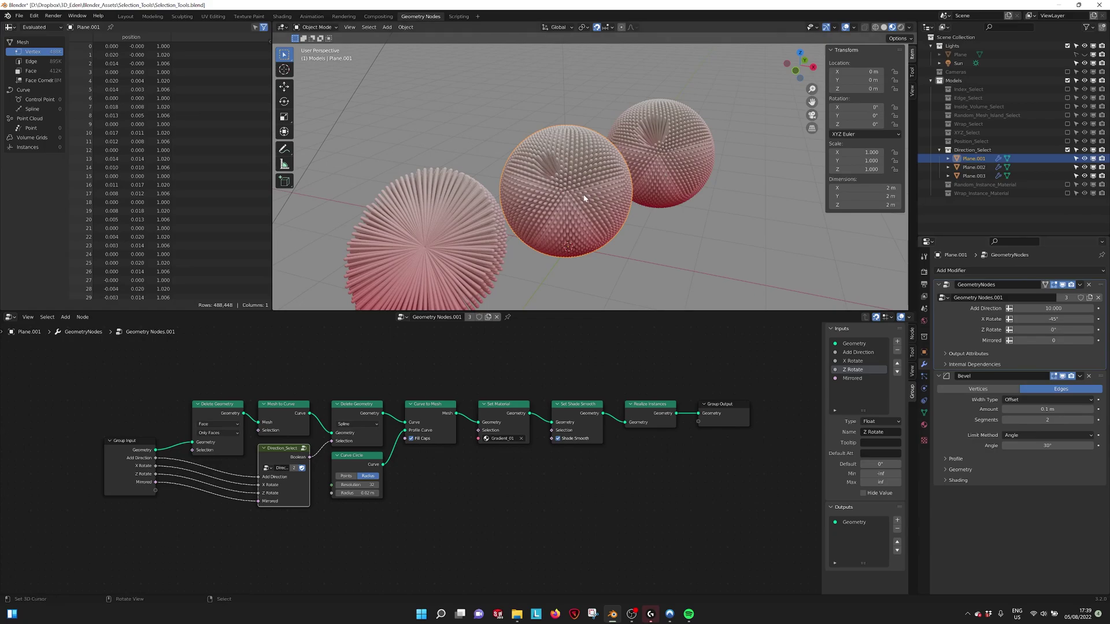
middle_drag(583, 198, 591, 193)
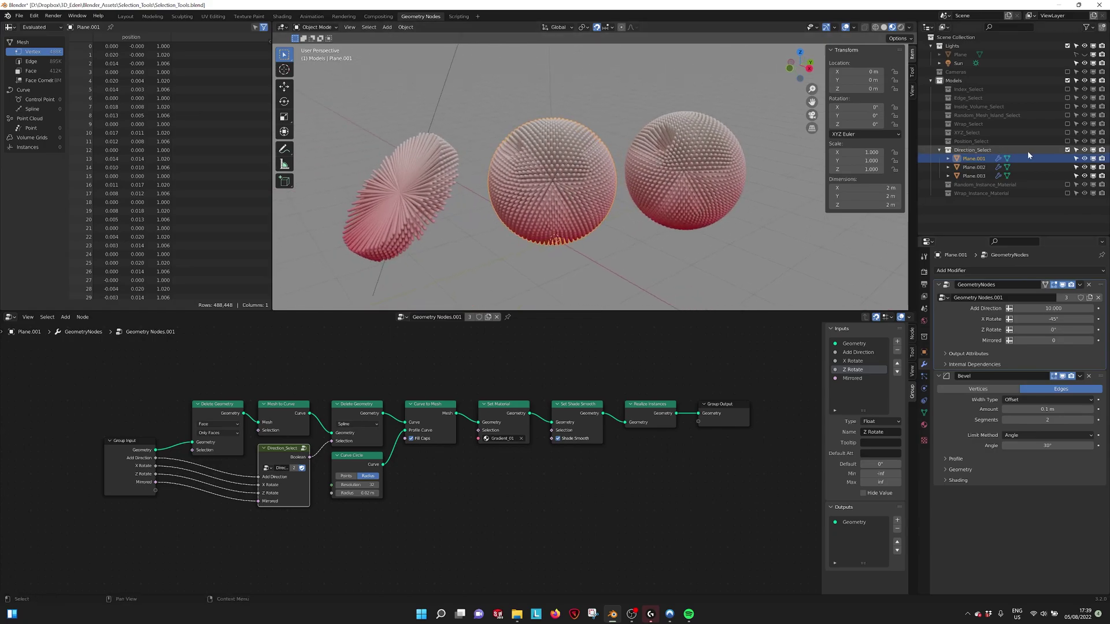
- Hide Direction_Select, show Random_Instance_Material, and select its sphere panel with the node tree framed
click(1067, 151)
click(1068, 159)
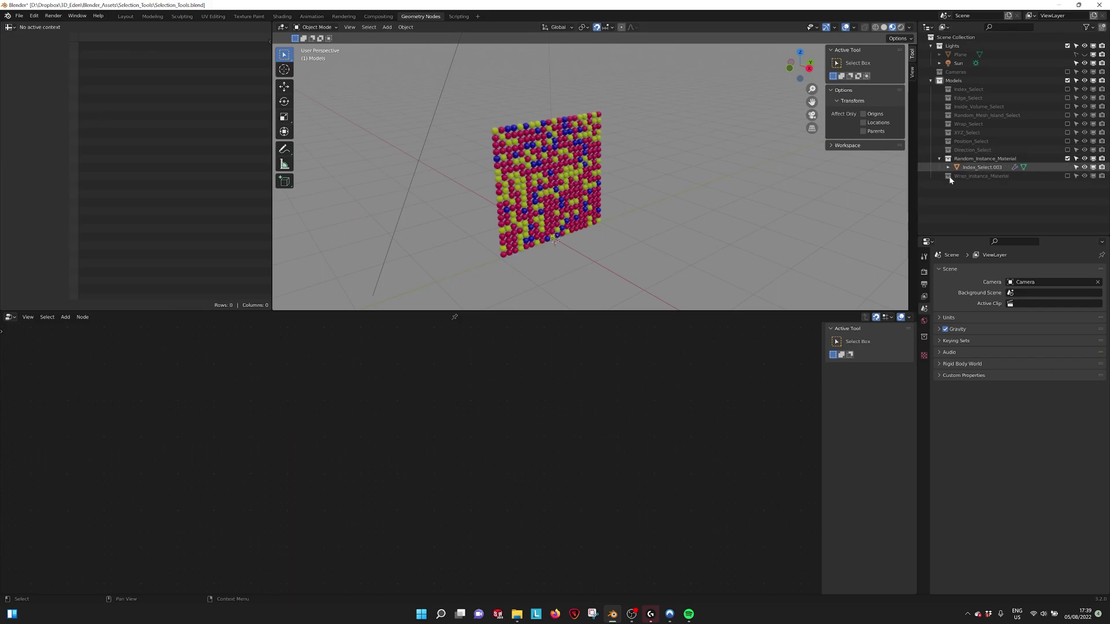
click(538, 172)
middle_drag(641, 176, 687, 174)
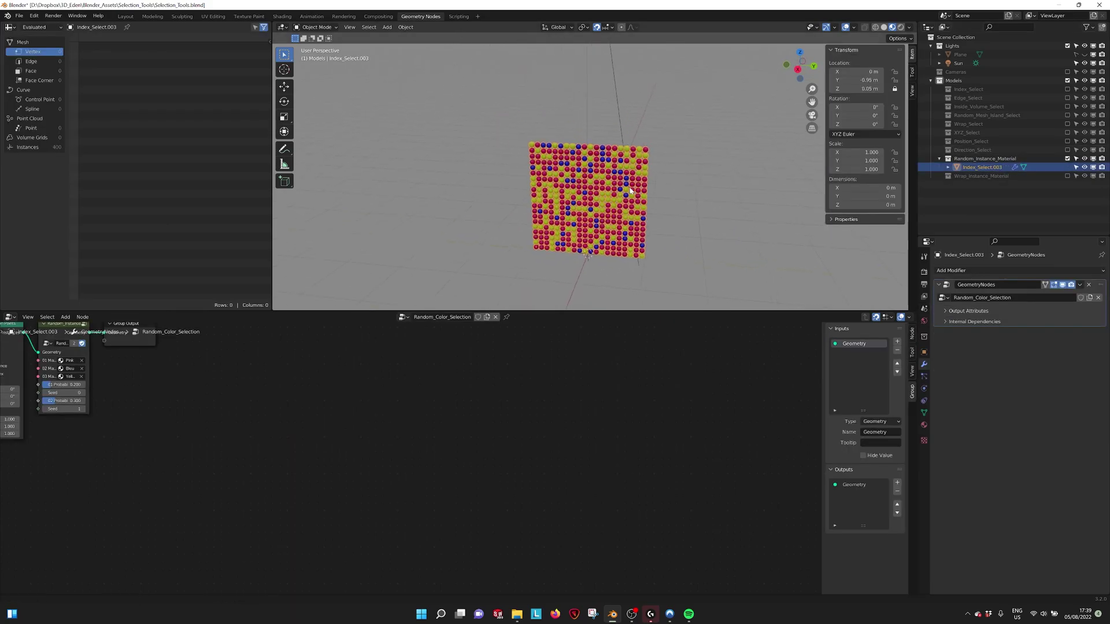
key(Home)
scroll(489, 422, up, 2)
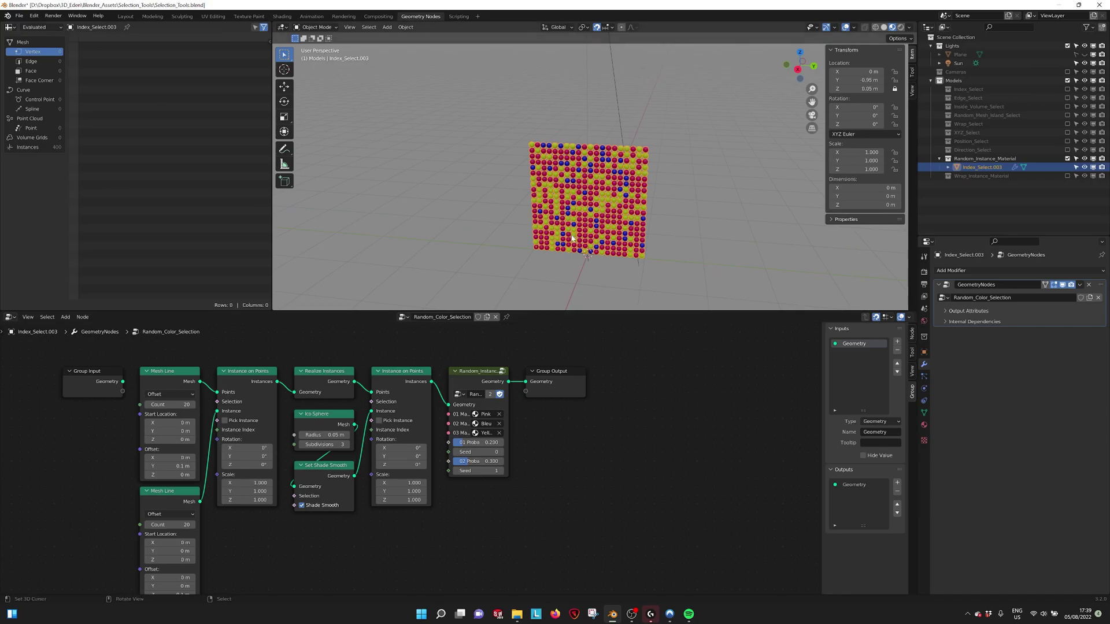
middle_drag(502, 195, 606, 179)
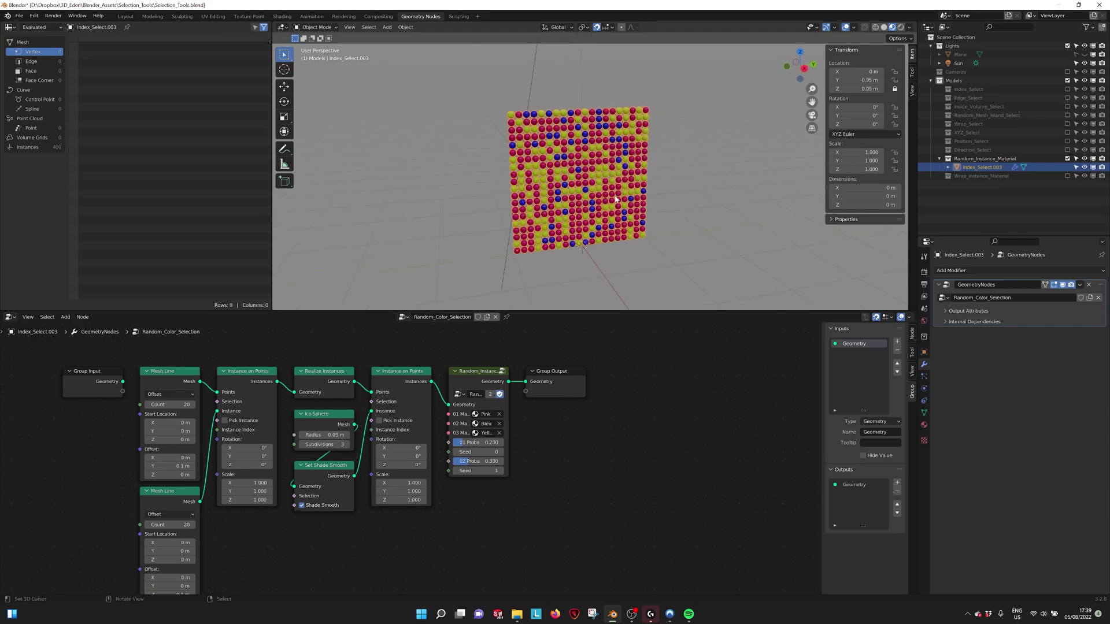
- On the Random_Instance node, set probabilities to 0.322 and 0.444, keeping Seed at 0
click(498, 382)
middle_drag(585, 238, 594, 181)
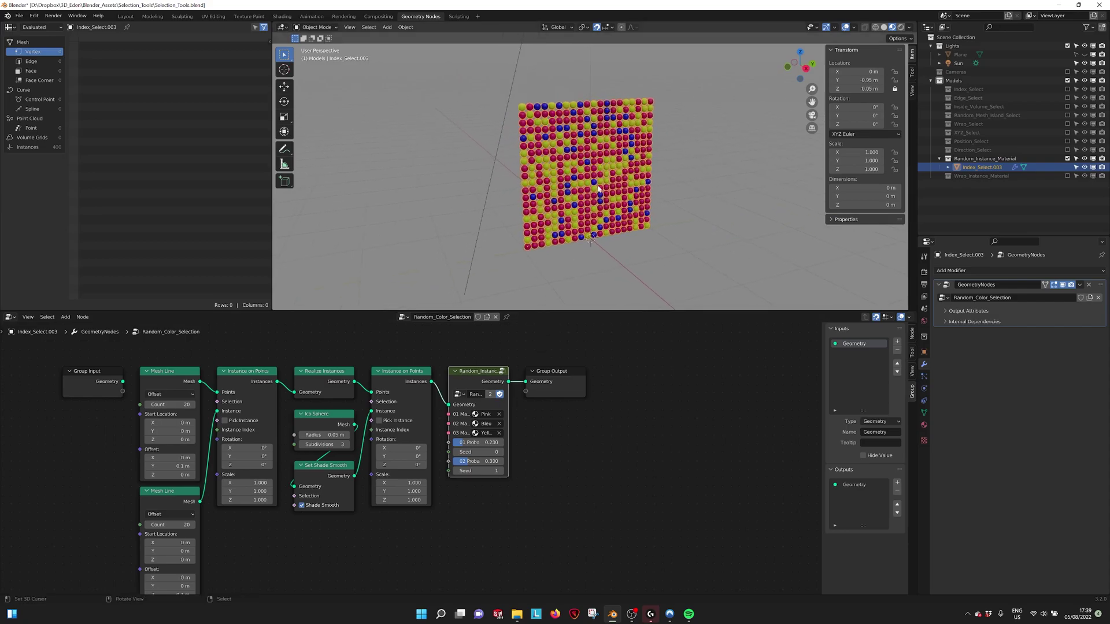
scroll(560, 418, up, 2)
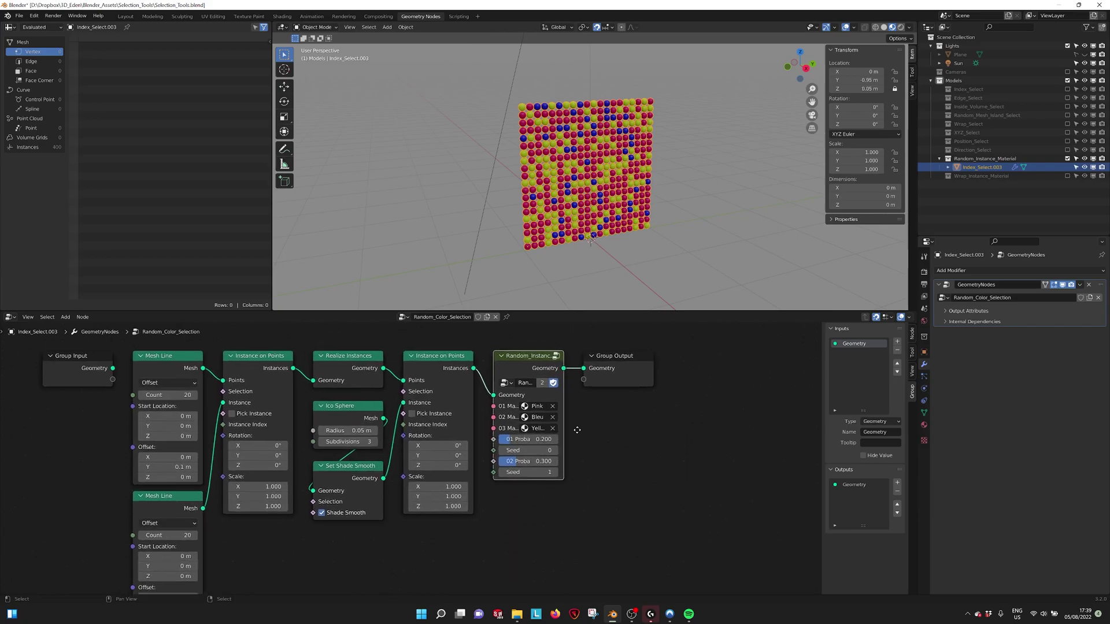
mouse_move(532, 456)
mouse_down()
mouse_move(581, 457)
mouse_move(509, 457)
mouse_move(523, 474)
mouse_move(557, 474)
mouse_move(515, 474)
mouse_move(527, 453)
mouse_move(564, 452)
mouse_move(532, 452)
mouse_move(527, 473)
mouse_move(546, 474)
mouse_move(552, 452)
mouse_move(536, 453)
mouse_up()
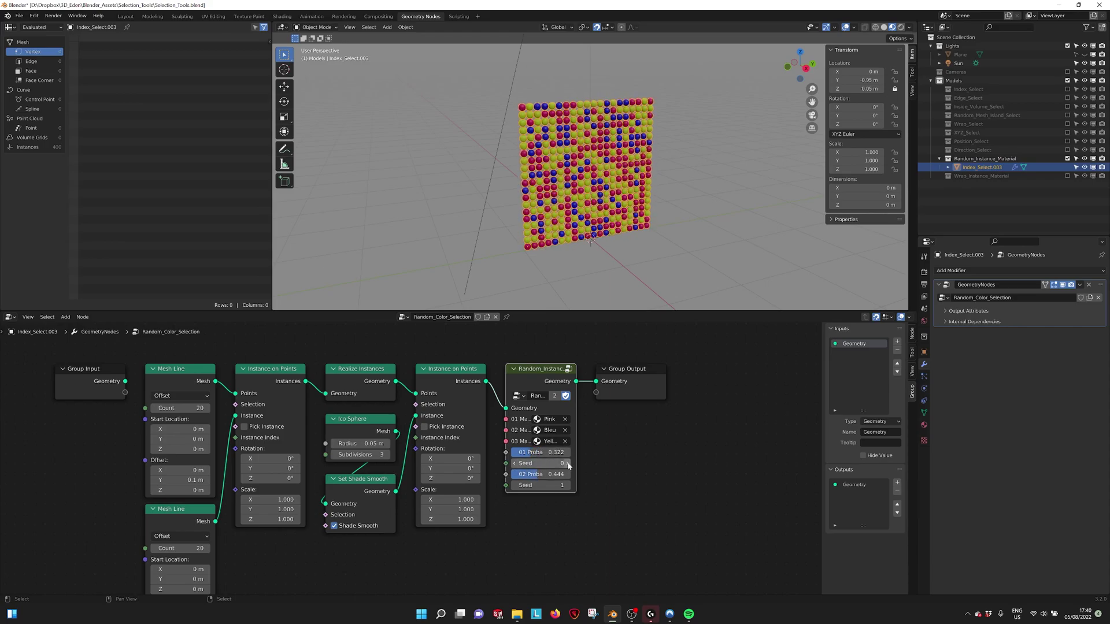
click(568, 463)
key(ctrl+z)
click(568, 463)
click(568, 462)
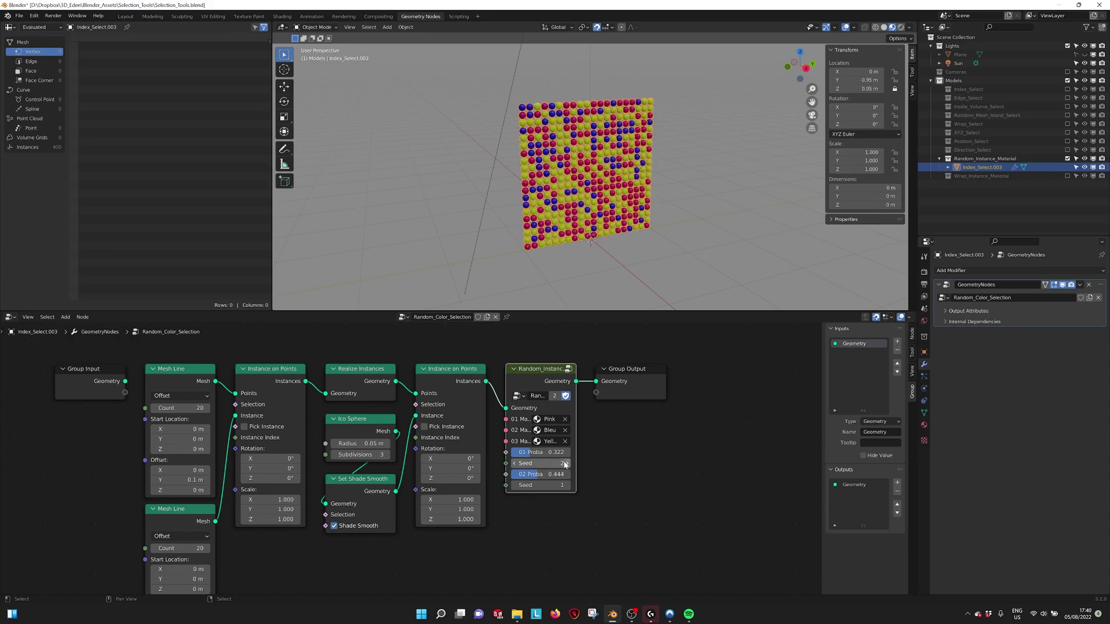
click(513, 463)
click(514, 463)
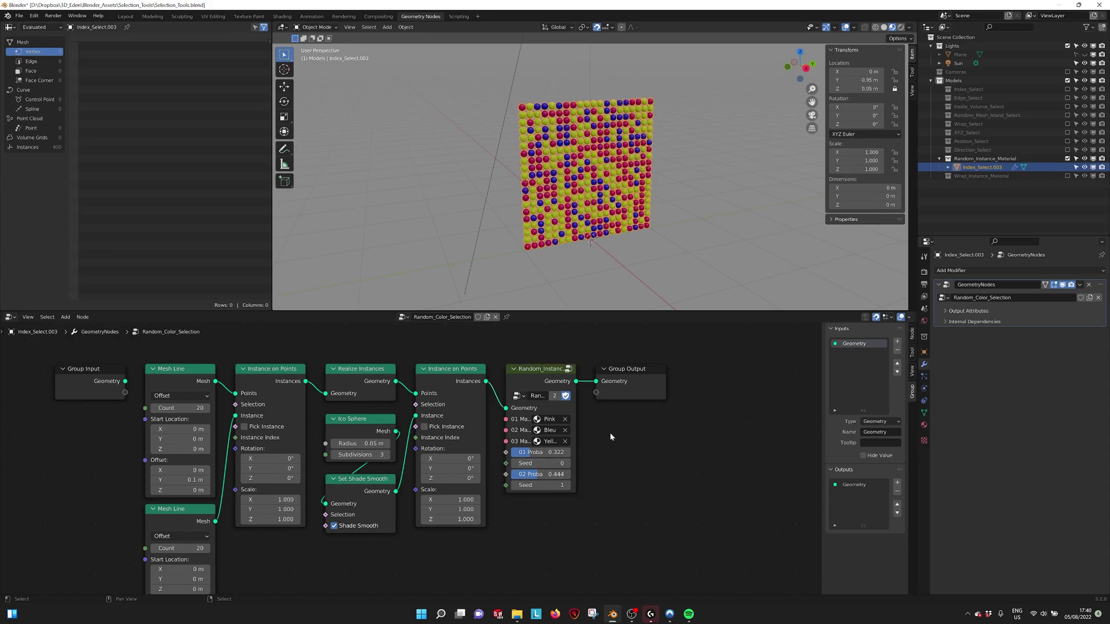
scroll(610, 446, down, 1)
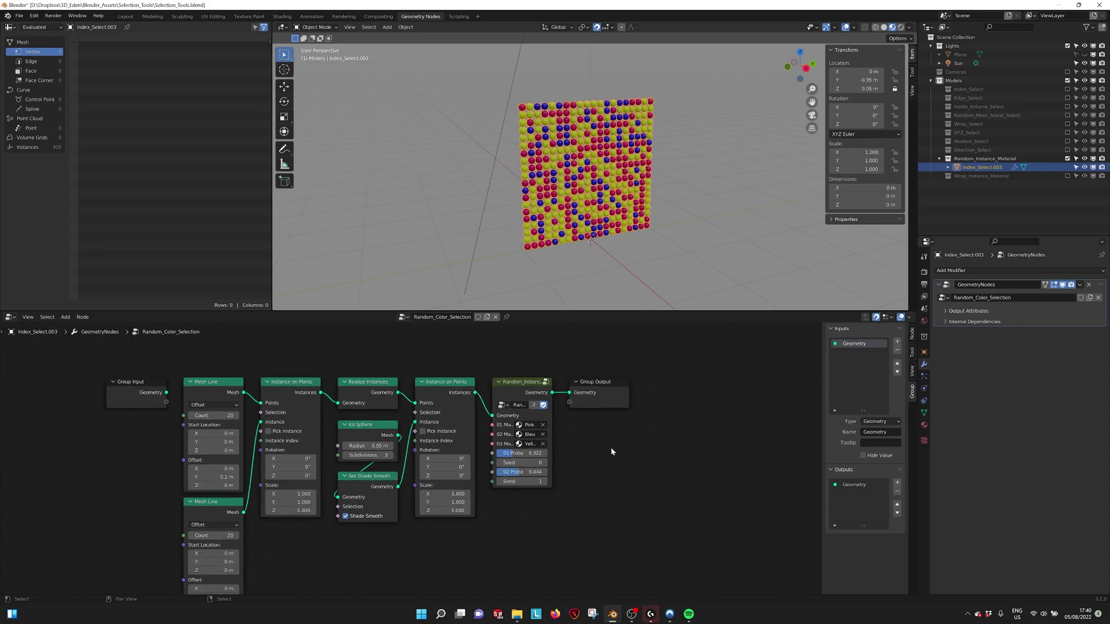
- Hide Random_Instance_Material, show Wrap_Instance_Material, and select its sphere wall
click(1067, 158)
click(1066, 167)
click(980, 176)
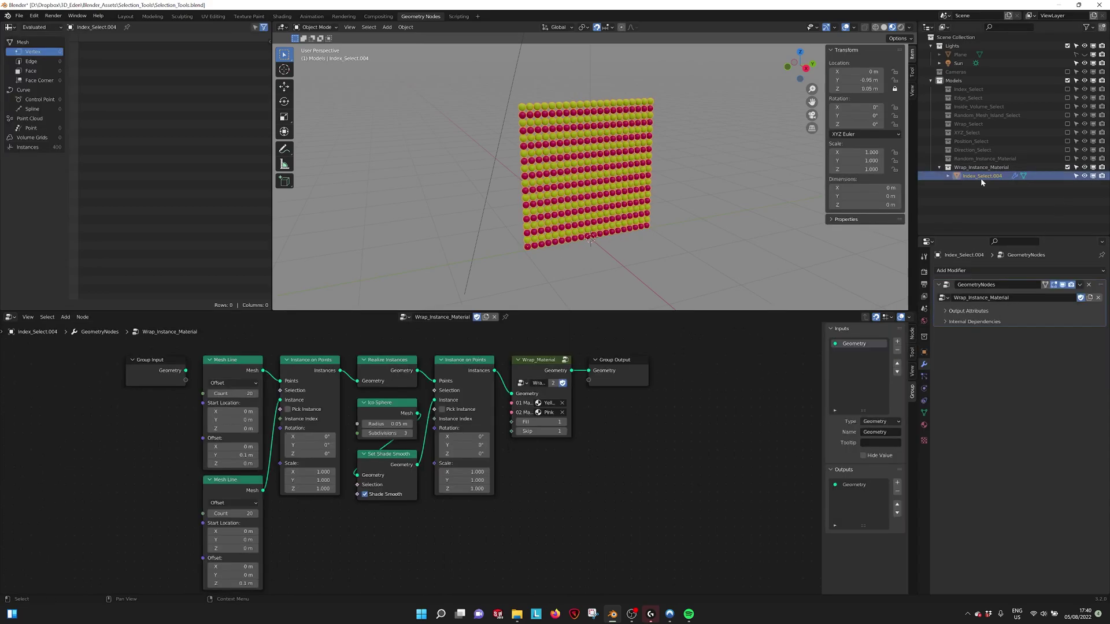
scroll(531, 392, up, 2)
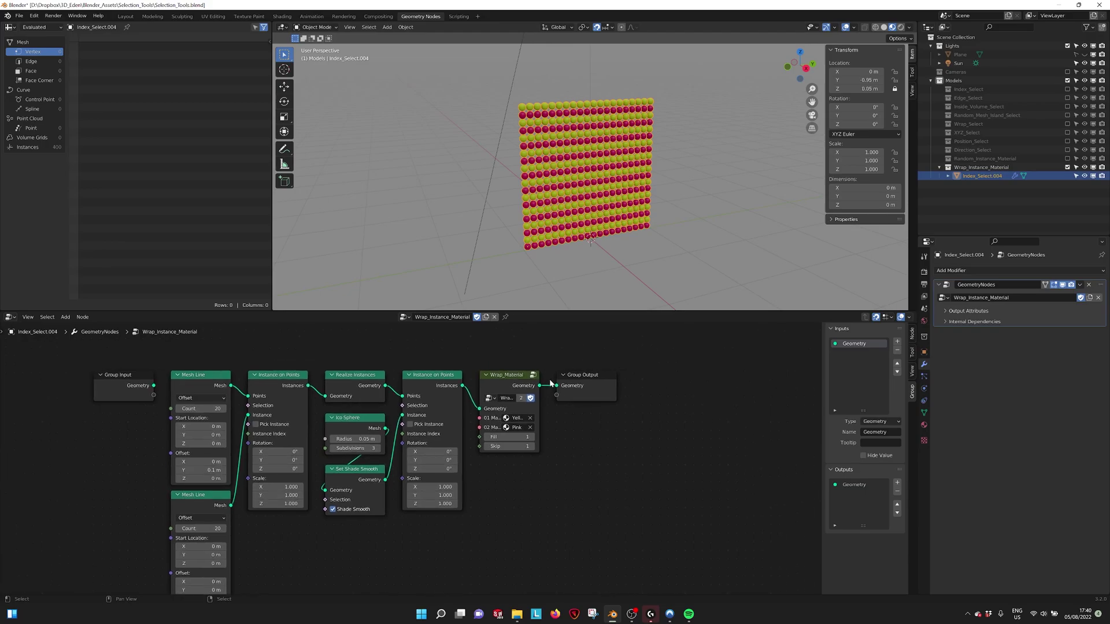
middle_drag(531, 391, 557, 390)
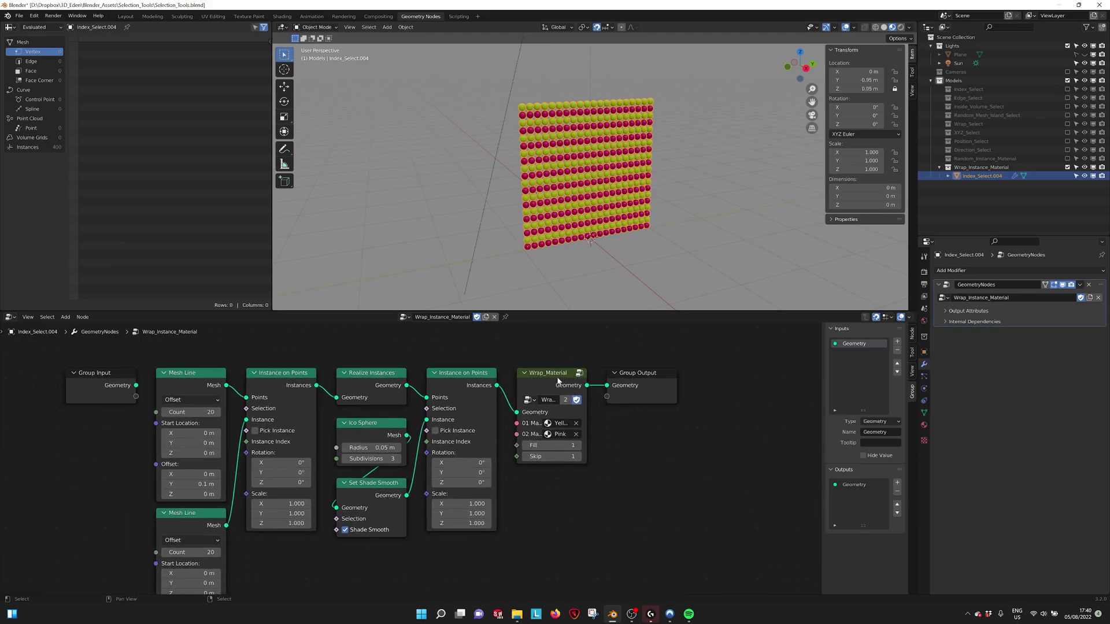
- On the Wrap_Material node set Fill 5 and Skip 2 for diagonal pink stripes
click(577, 445)
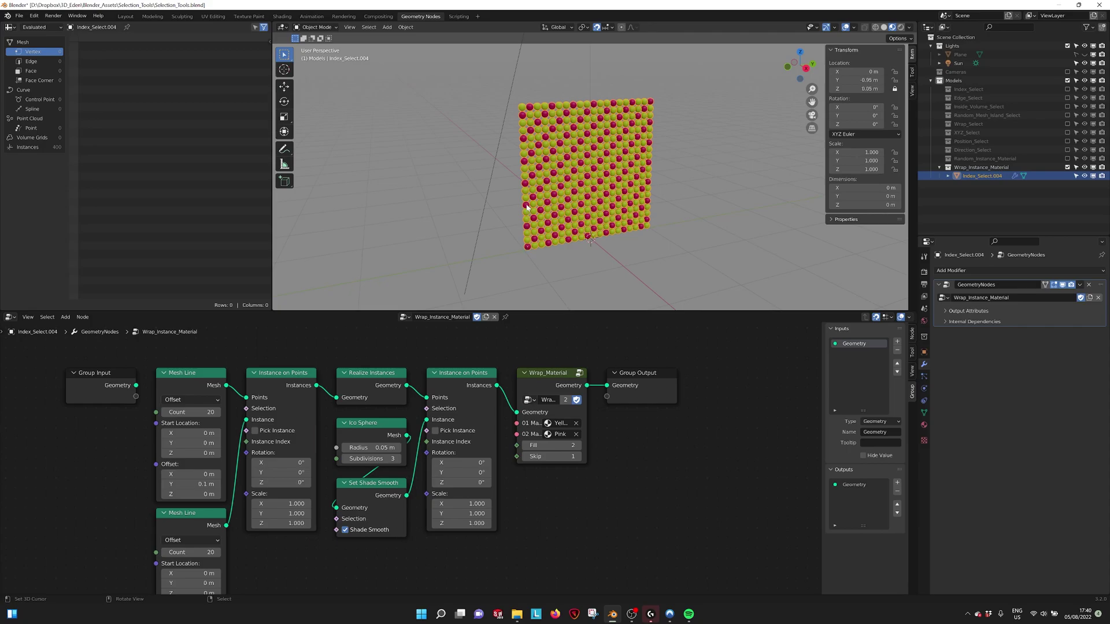
click(576, 457)
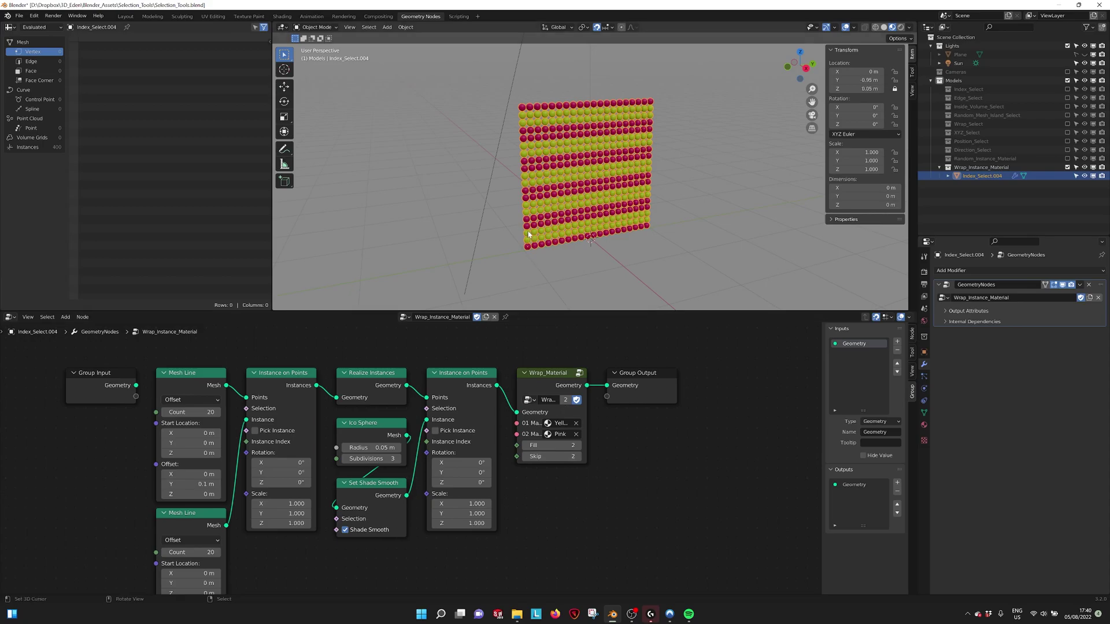
click(578, 445)
click(577, 445)
click(577, 445)
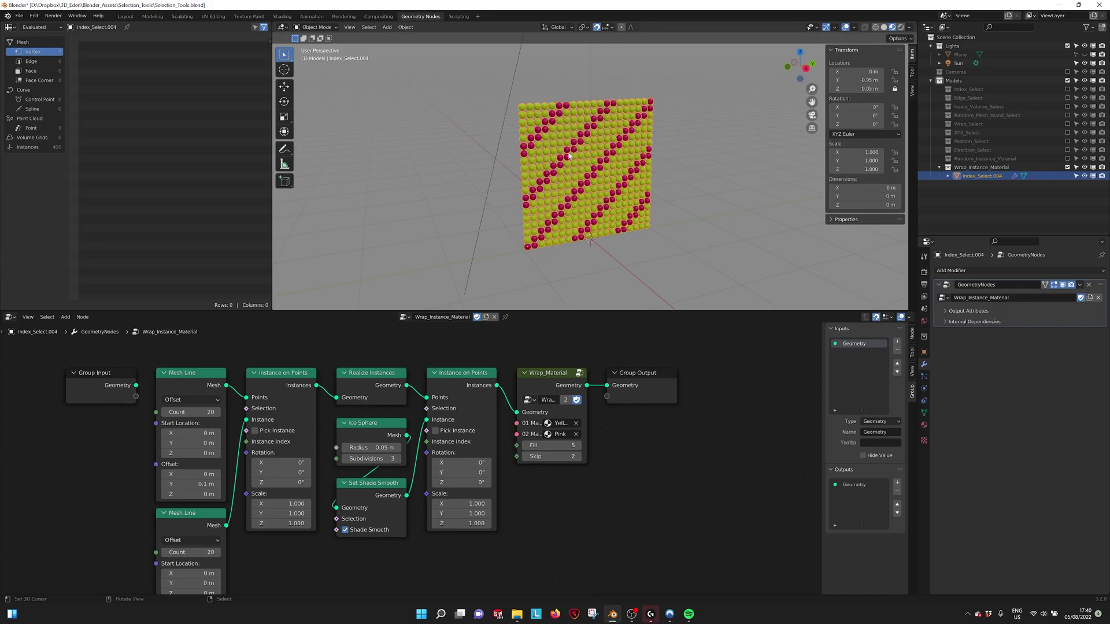
middle_drag(607, 174, 664, 181)
click(656, 158)
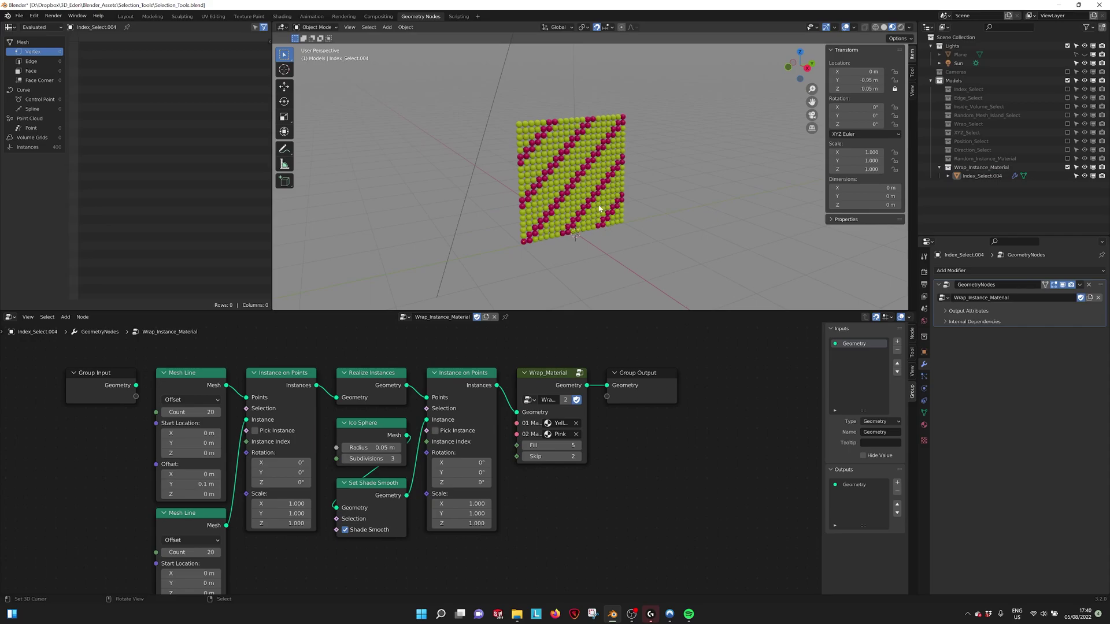
middle_drag(669, 188, 640, 190)
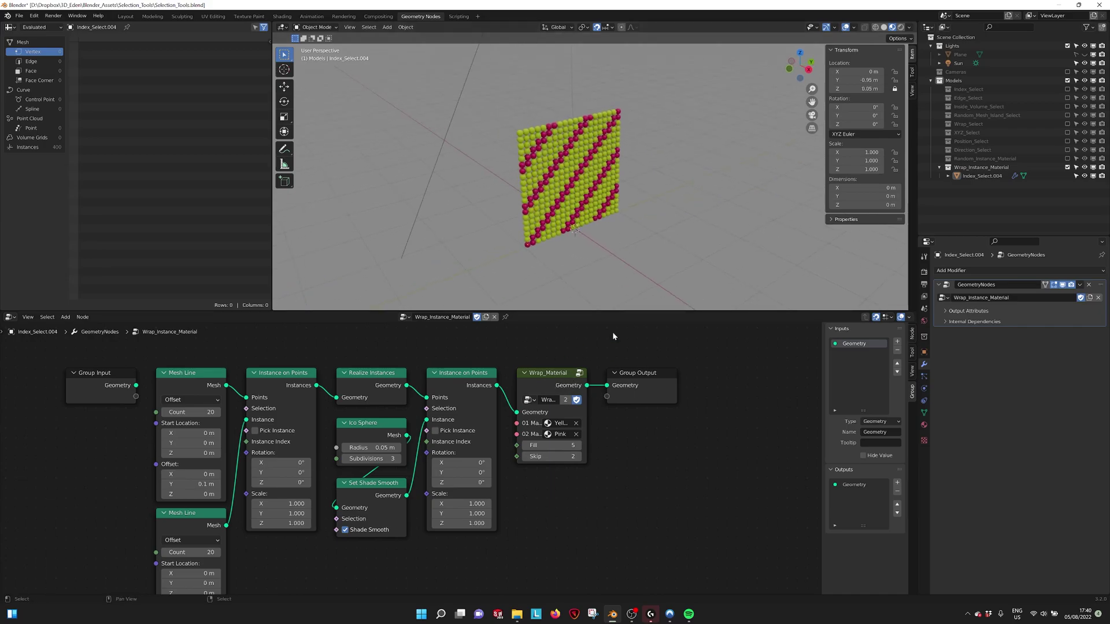
scroll(504, 365, down, 2)
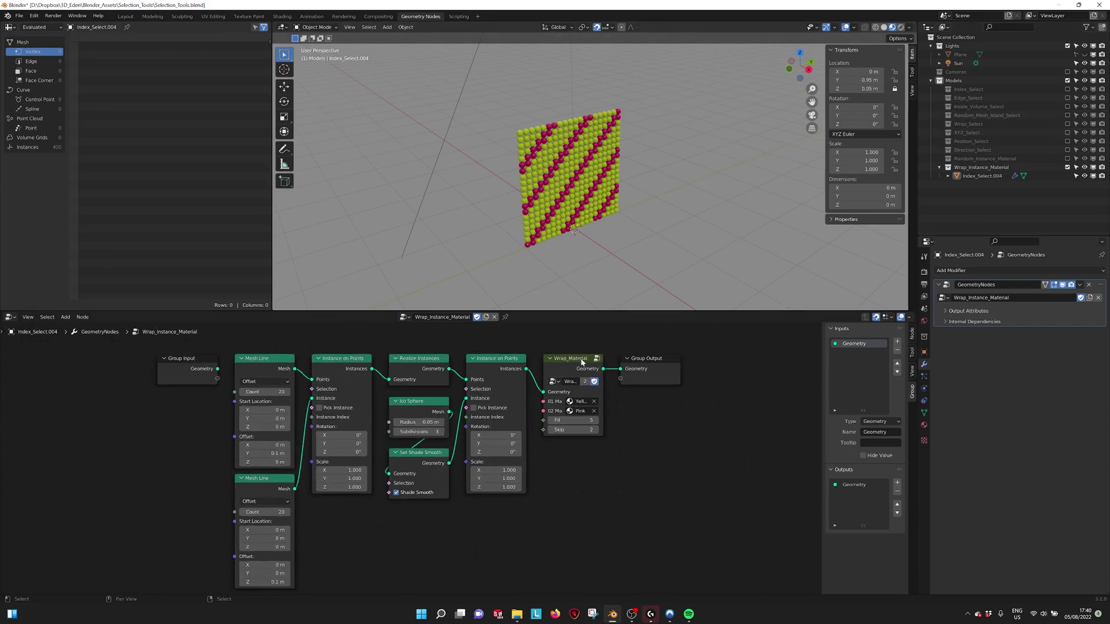